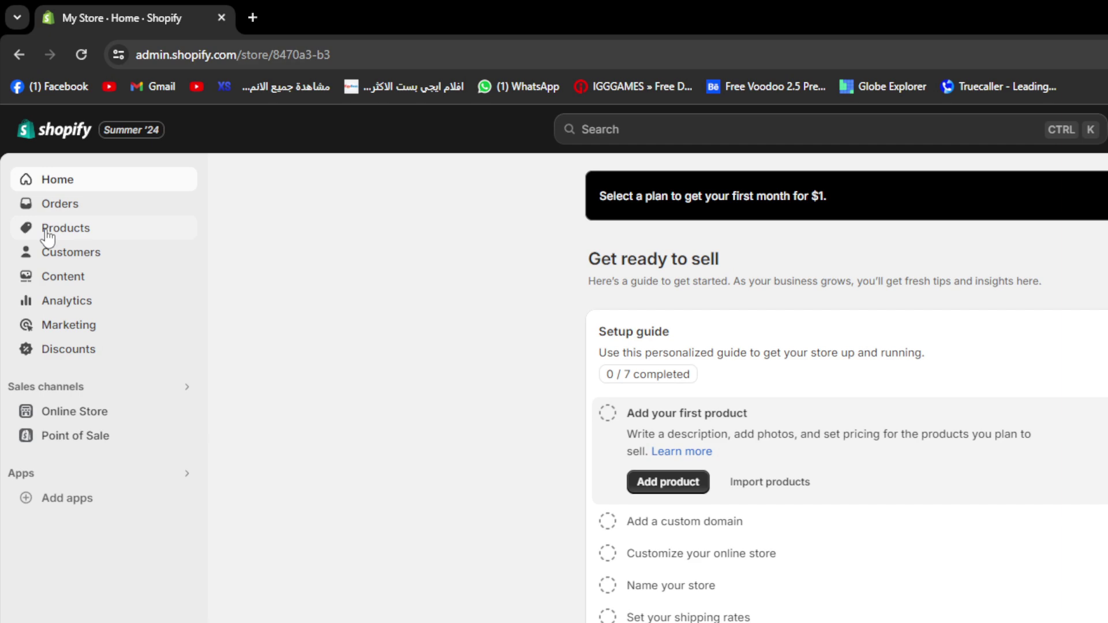
- Start adding a new product to the store
left_click(111, 235)
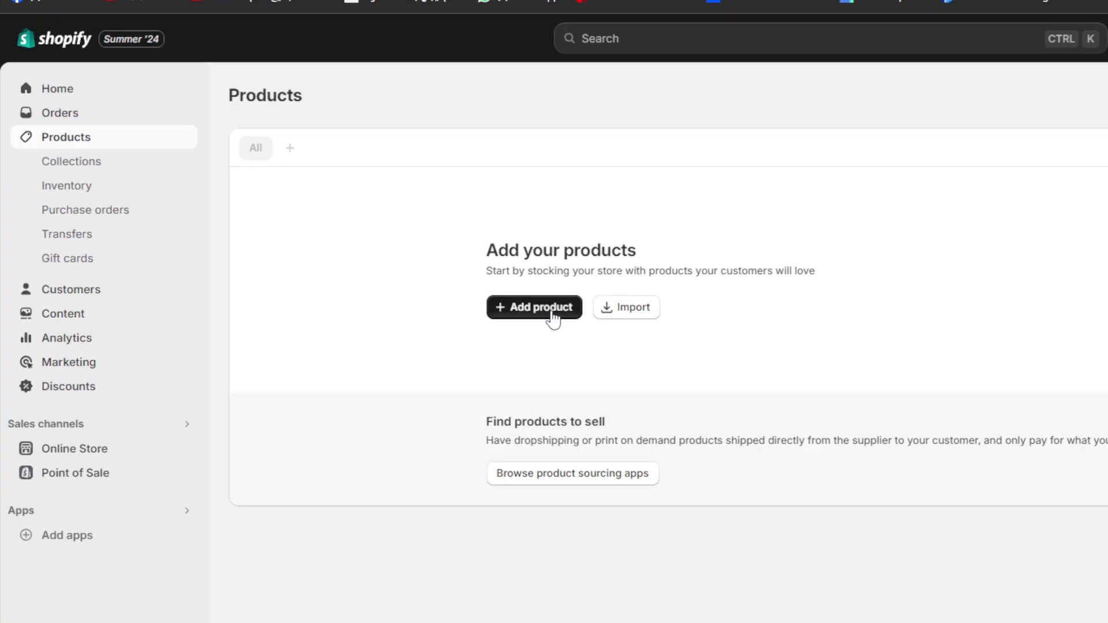
left_click(552, 311)
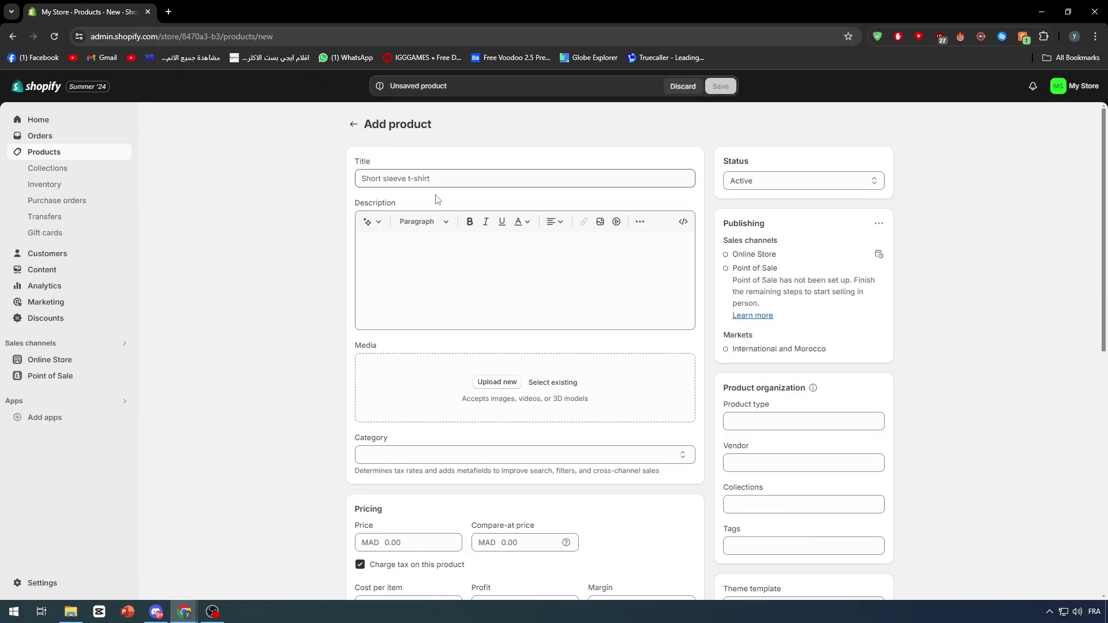
- Look through the new product form's sections, from title and media to pricing, inventory, shipping, variants and product organization
scroll(435, 203, "down", 9)
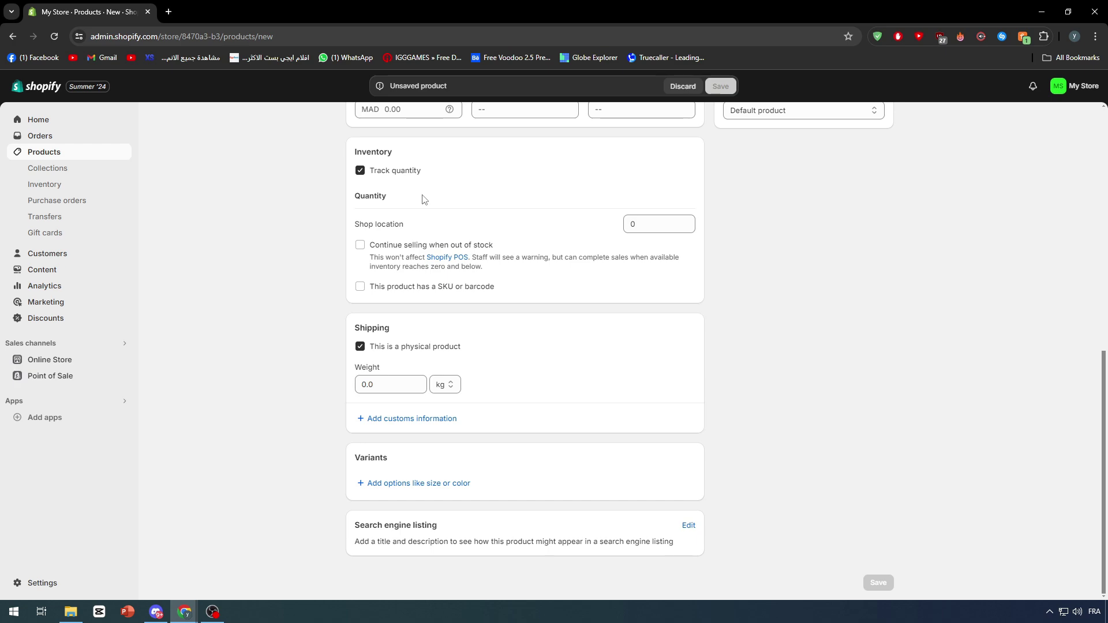
scroll(422, 201, "up", 10)
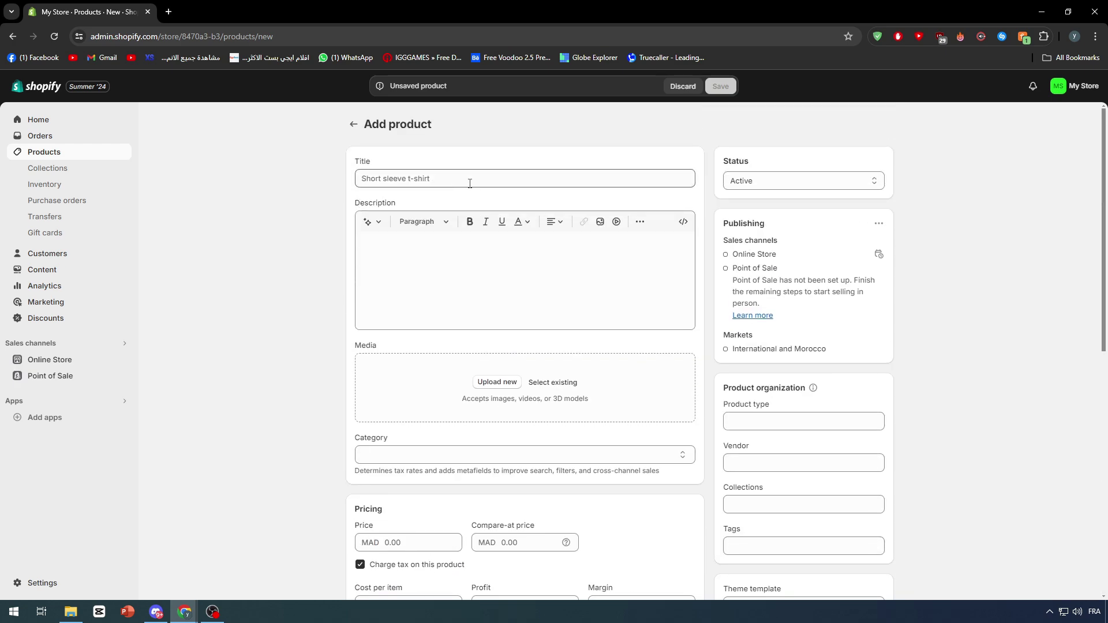
scroll(458, 217, "down", 1)
left_click(770, 363)
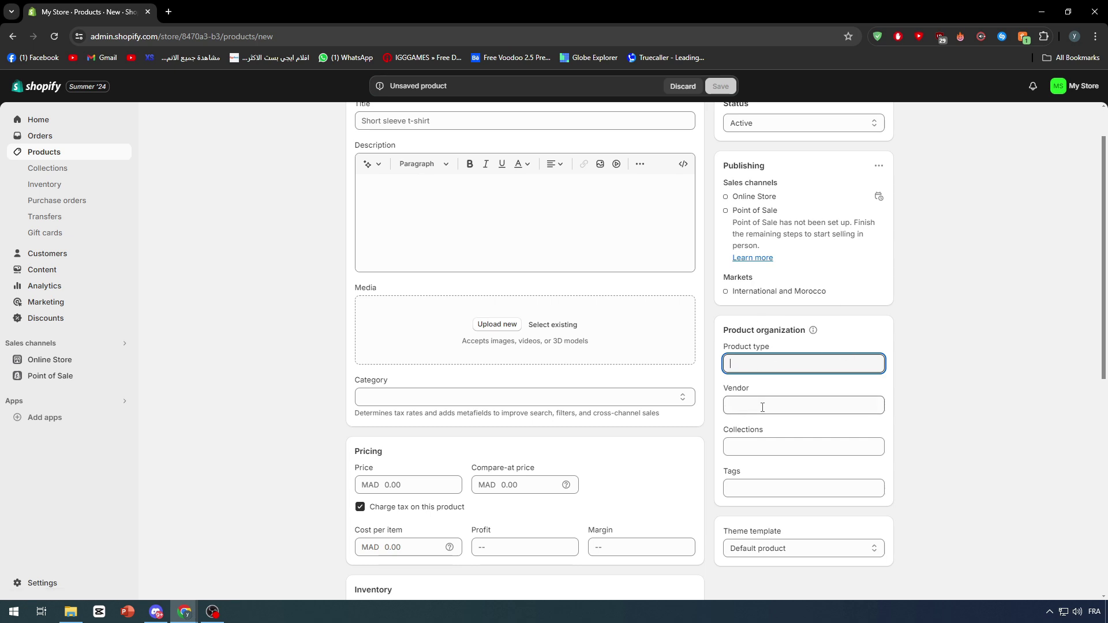
scroll(934, 416, "up", 1)
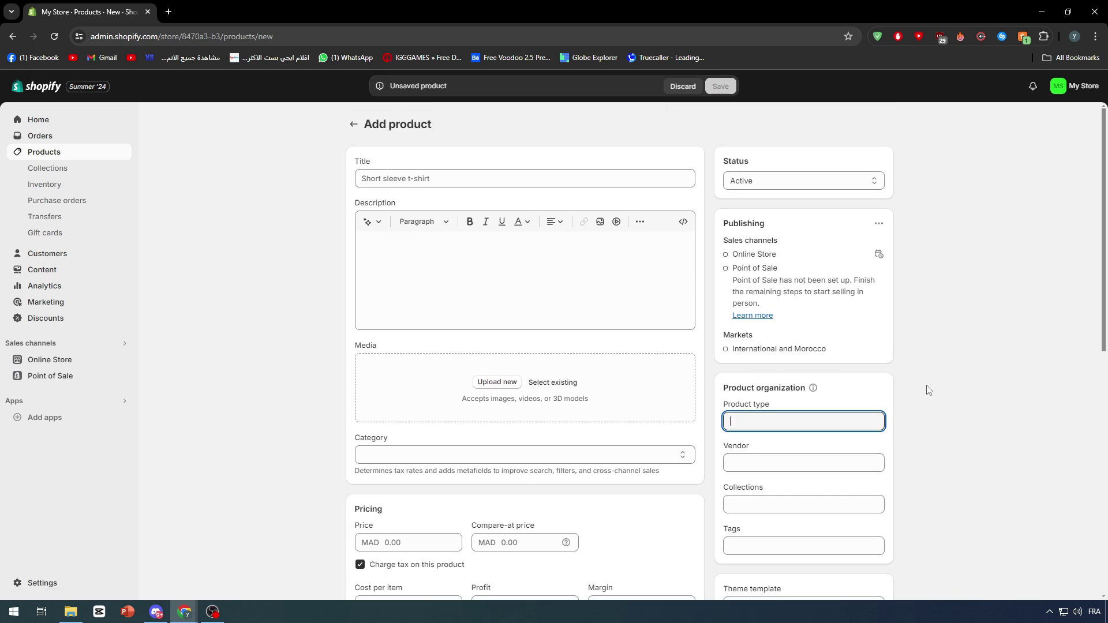
scroll(586, 371, "down", 7)
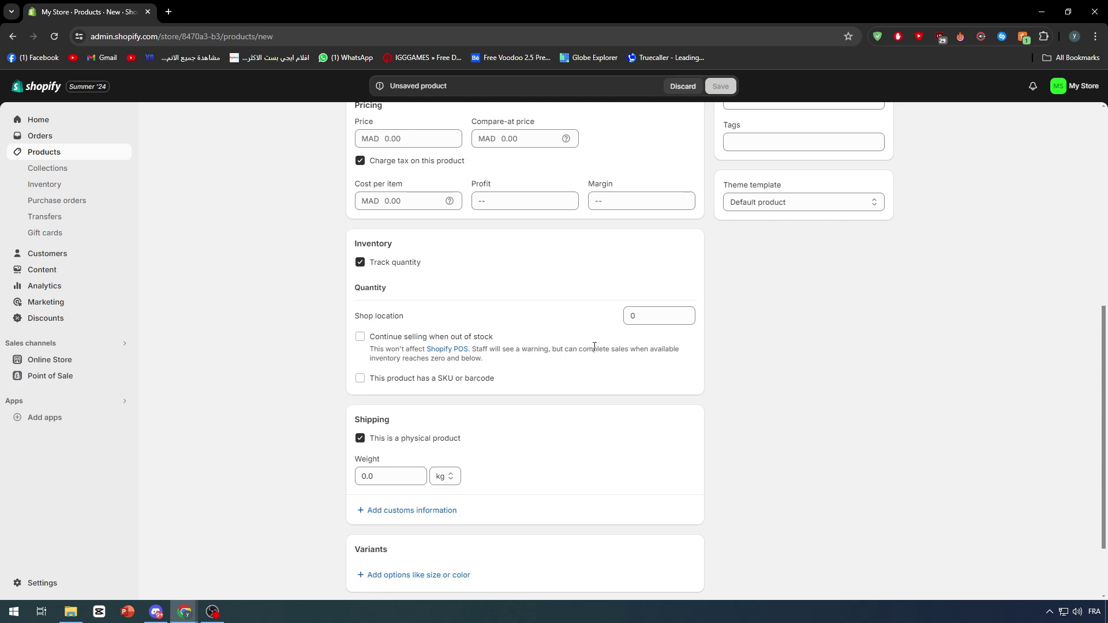
scroll(591, 347, "up", 7)
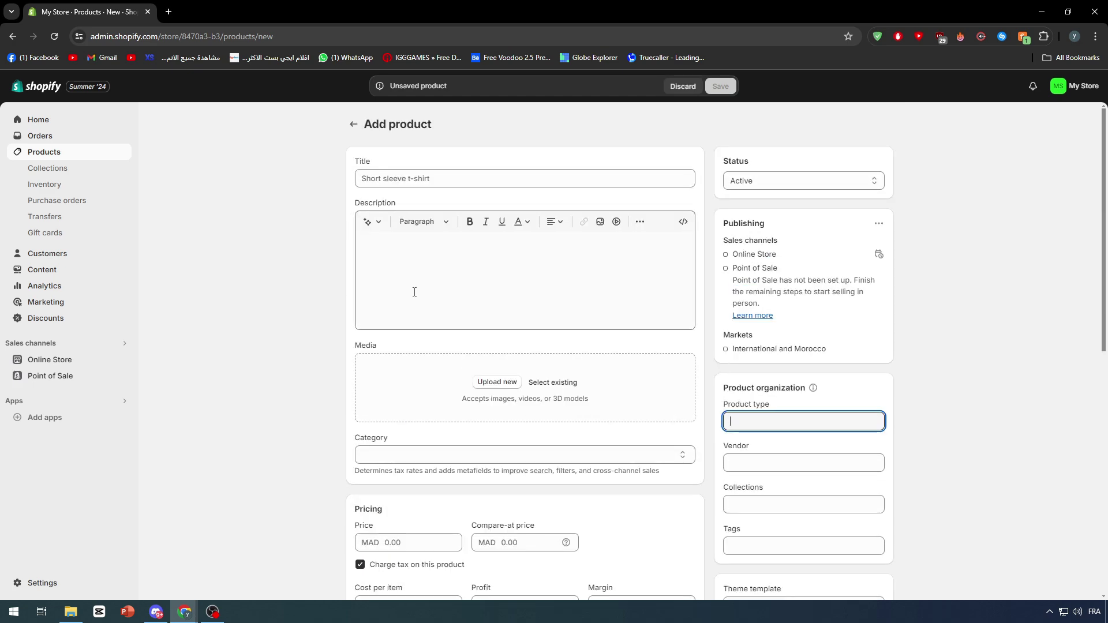
left_click(323, 286)
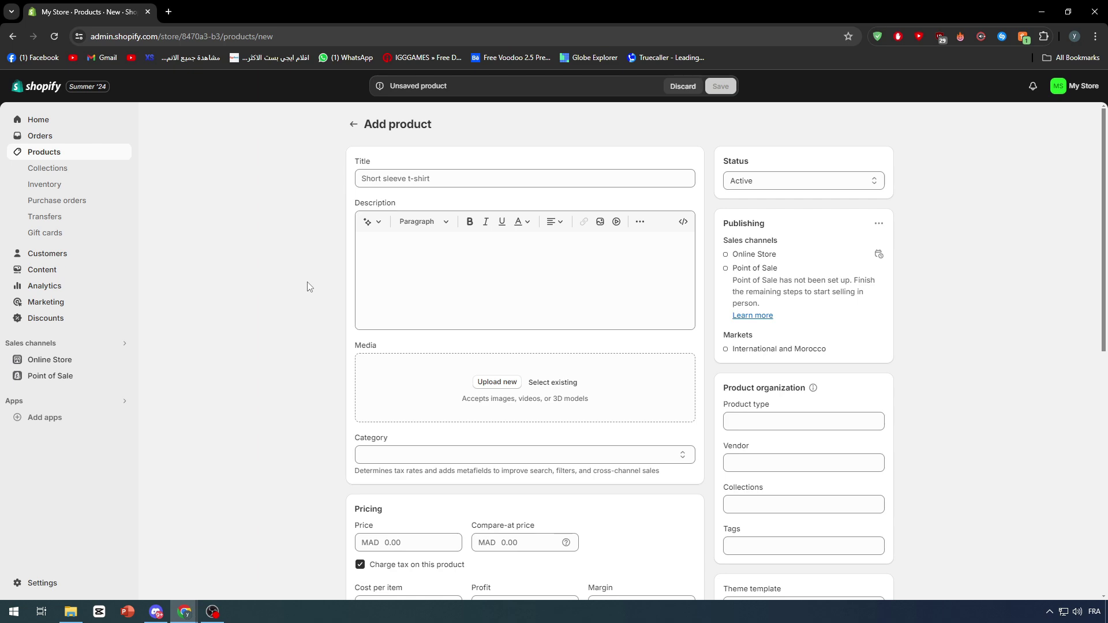
double_click(418, 135)
left_click(494, 129)
scroll(535, 210, "down", 10)
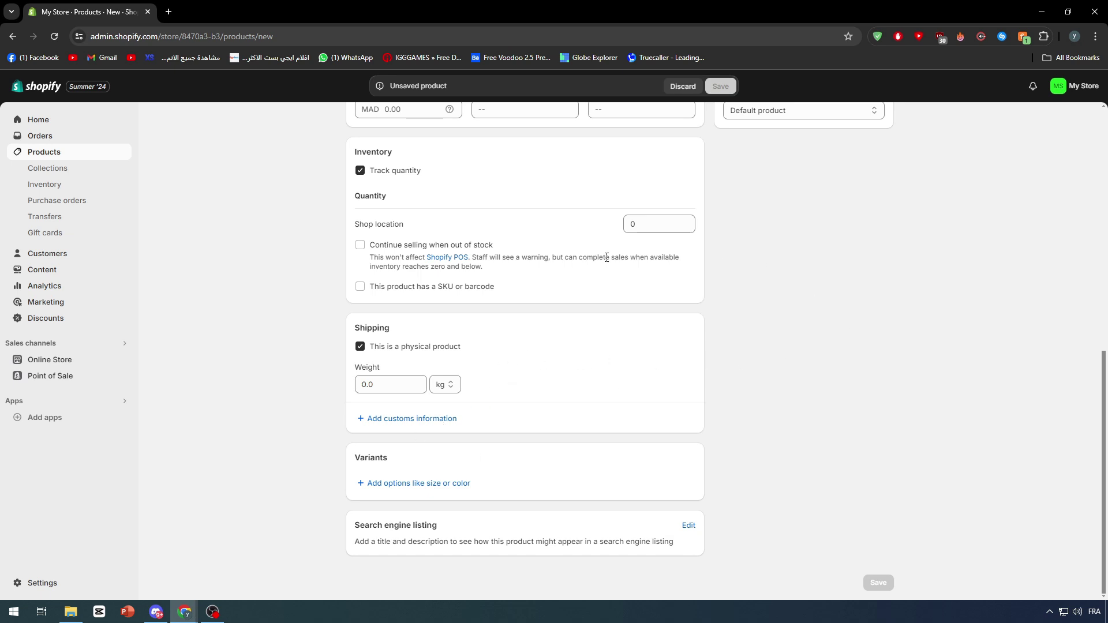
scroll(612, 277, "up", 7)
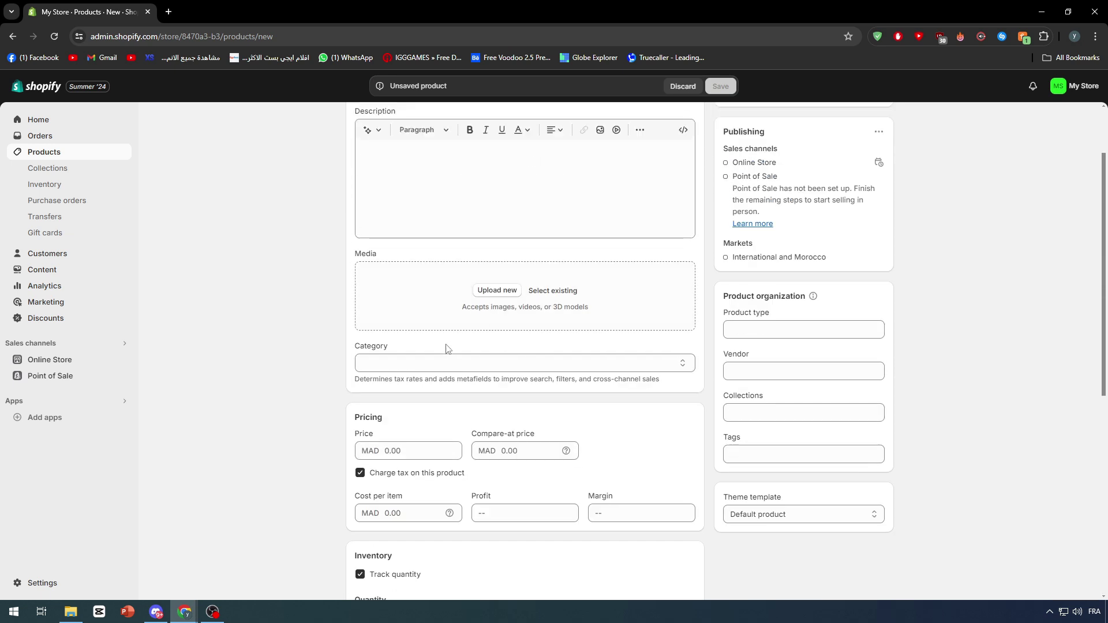
scroll(447, 345, "down", 3)
scroll(438, 358, "down", 3)
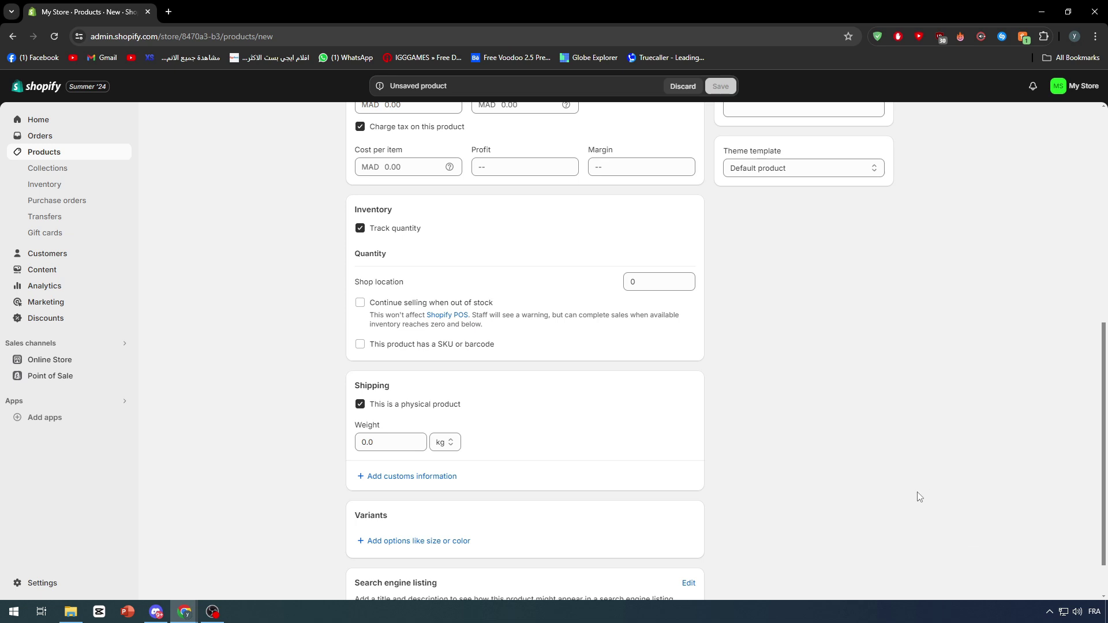
scroll(887, 487, "up", 5)
scroll(909, 470, "up", 3)
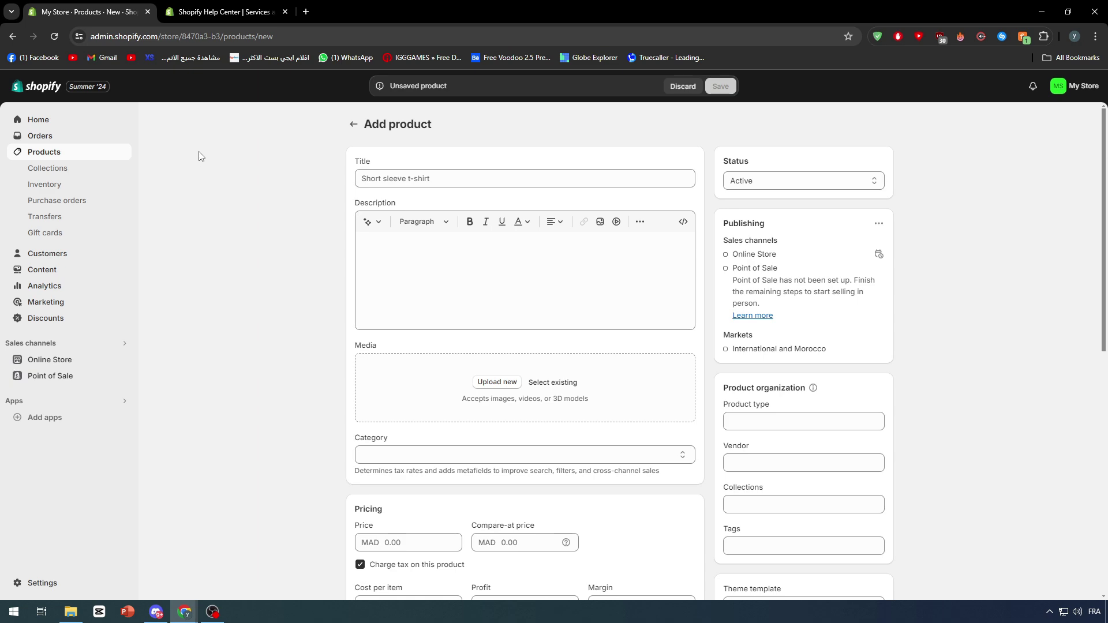
- Read the Help Center article on selling services or digital products, especially the desktop steps for removing shipping from a digital product
left_click(202, 11)
scroll(280, 326, "up", 6)
scroll(281, 325, "up", 5)
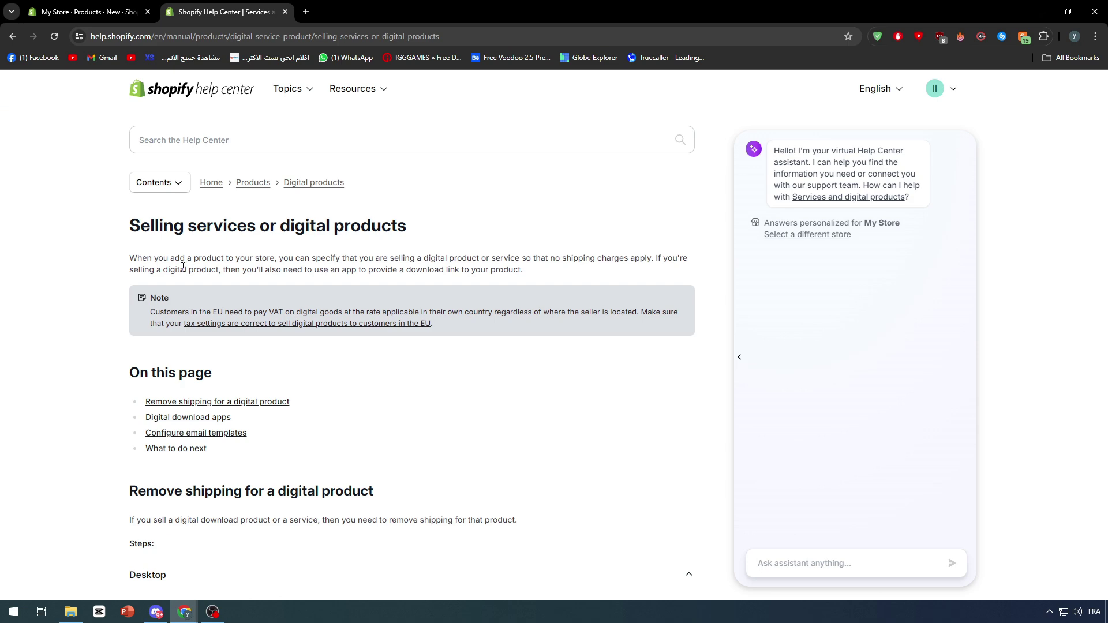
left_click_drag(137, 229, 408, 228)
left_click(353, 243)
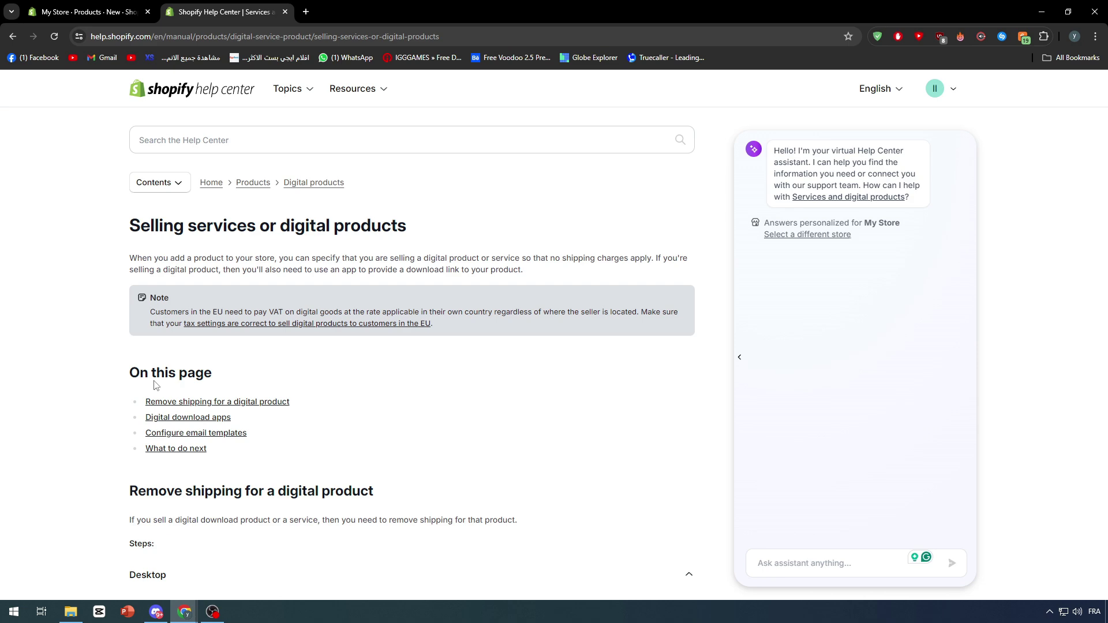
scroll(155, 385, "down", 3)
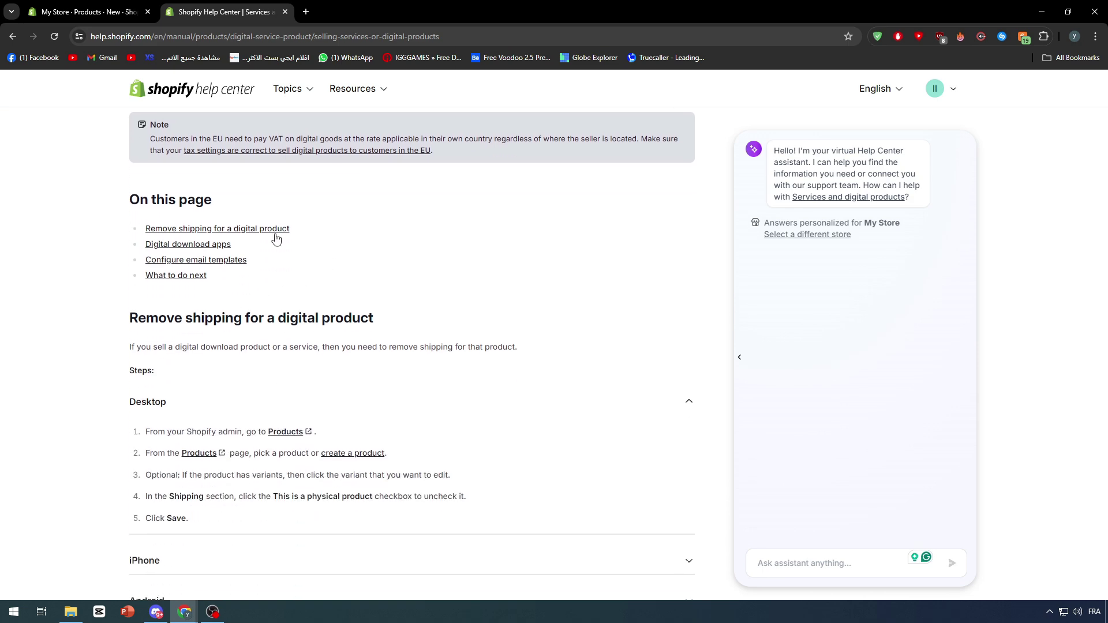
left_click_drag(127, 318, 436, 316)
left_click(436, 316)
scroll(314, 373, "down", 3)
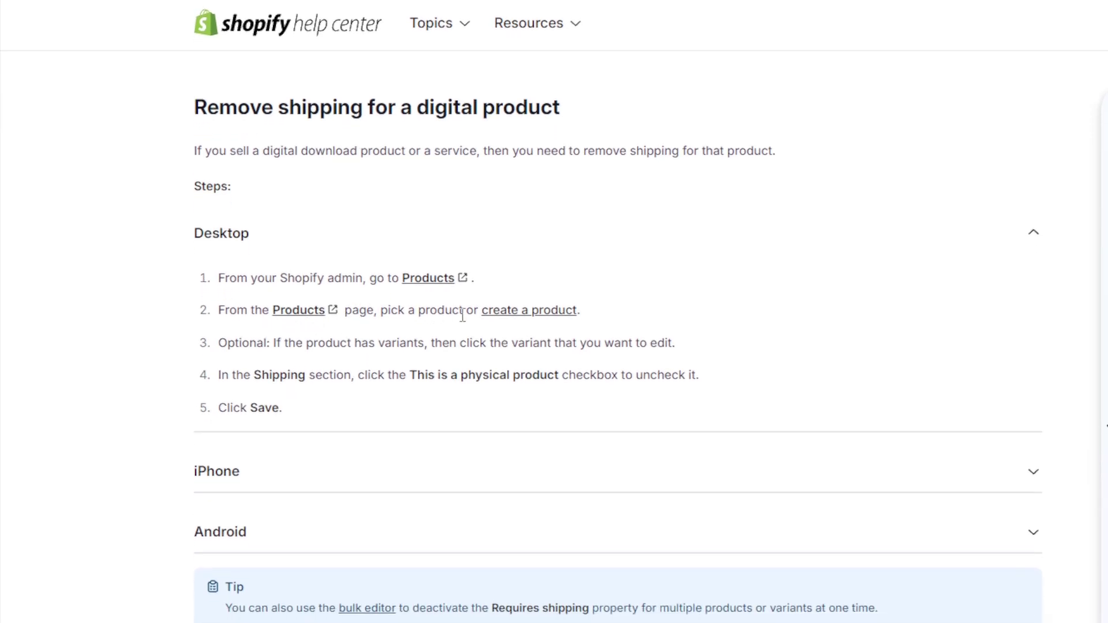
left_click_drag(272, 343, 393, 343)
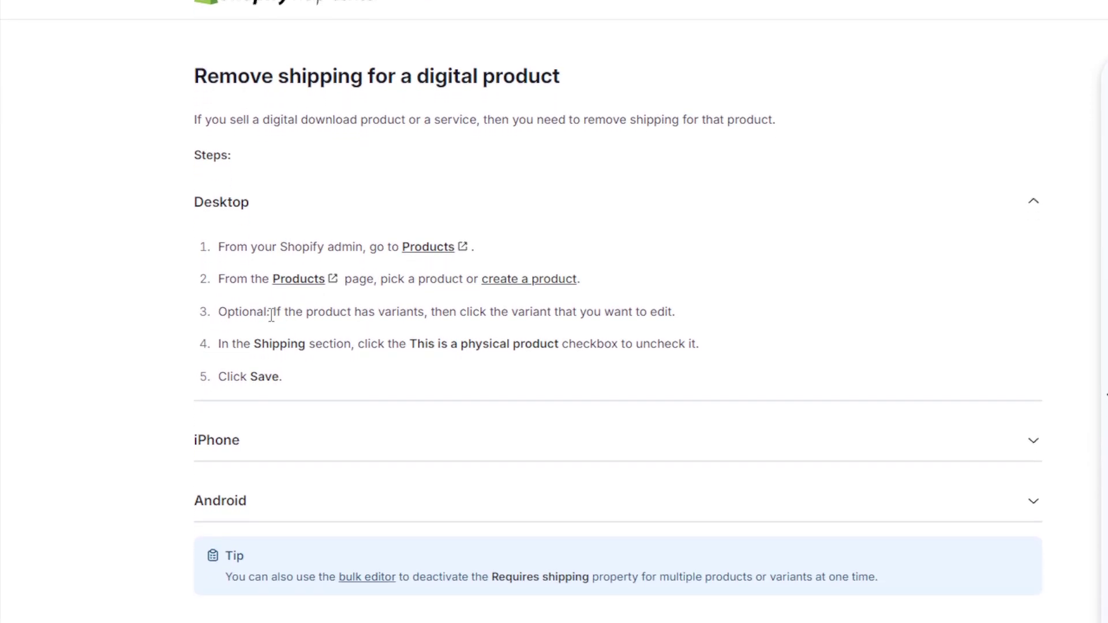
left_click(392, 311)
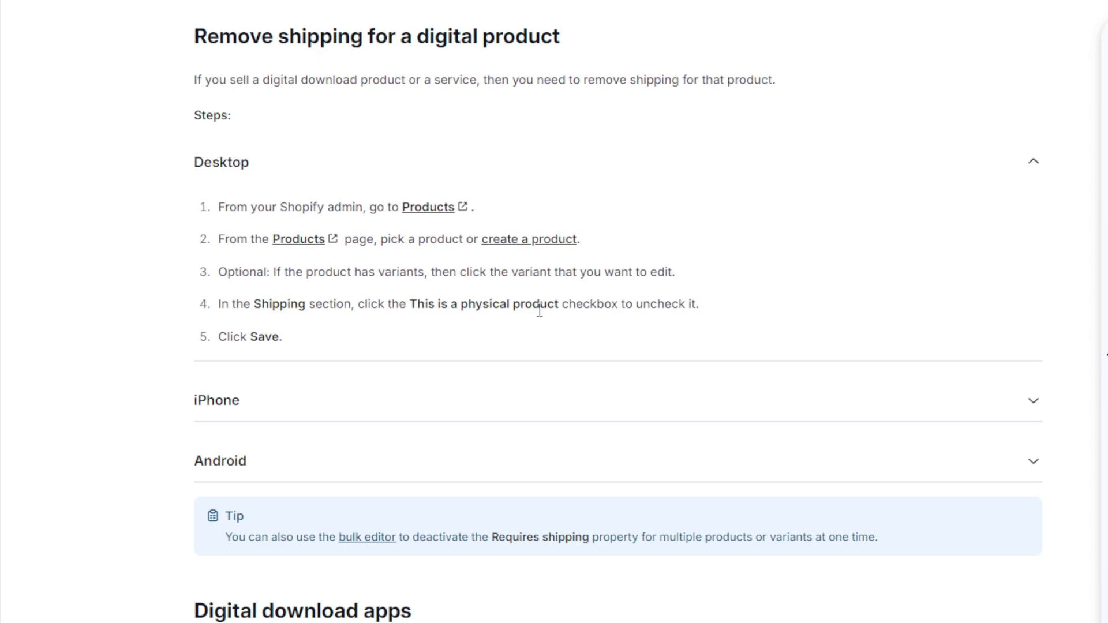
- Return to the unsaved product and turn off its physical product option under Shipping
left_click(128, 17)
scroll(352, 387, "down", 6)
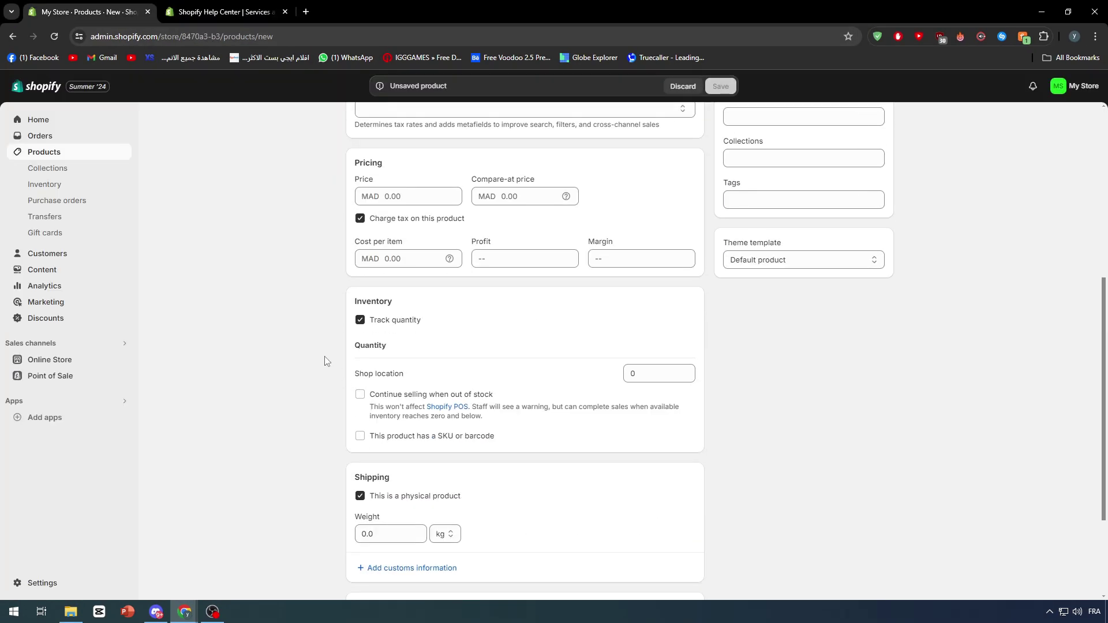
scroll(325, 361, "down", 2)
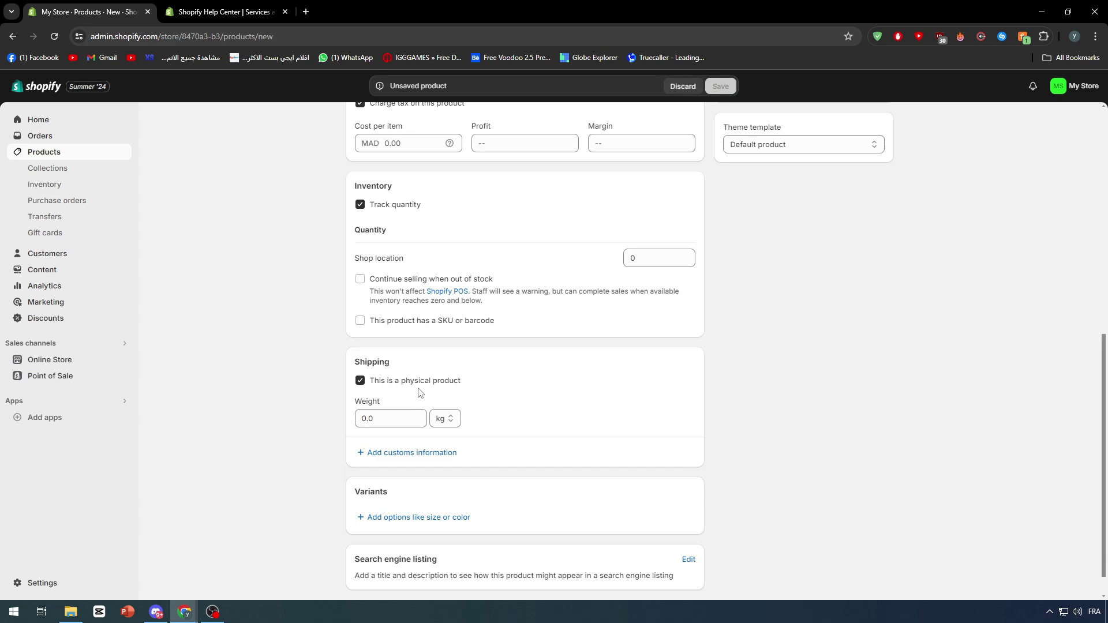
left_click(359, 381)
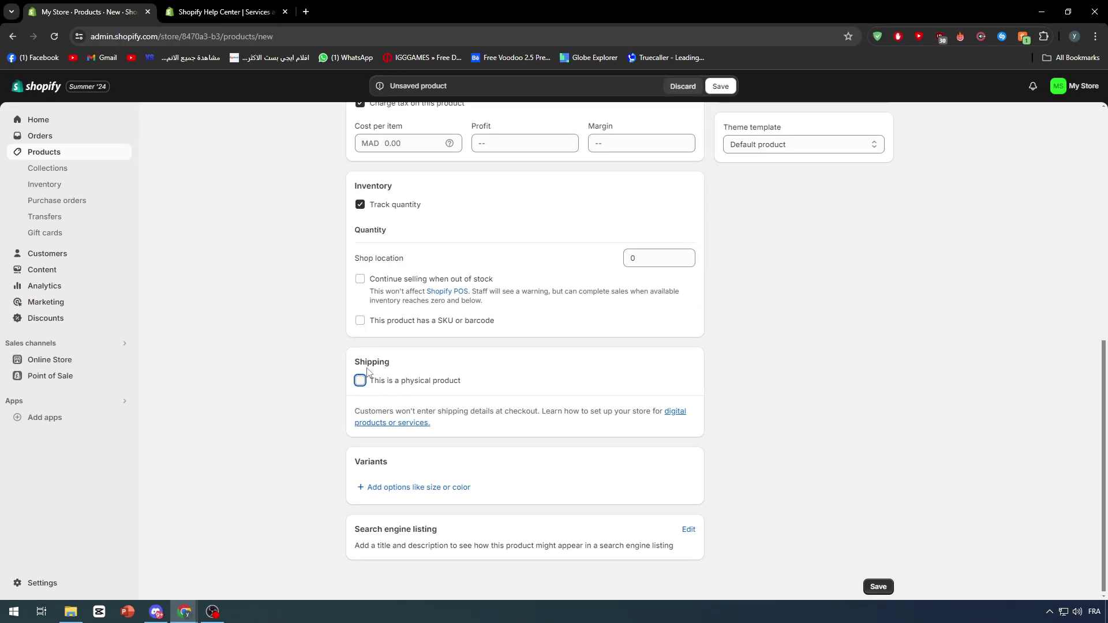
left_click(739, 360)
scroll(289, 323, "up", 10)
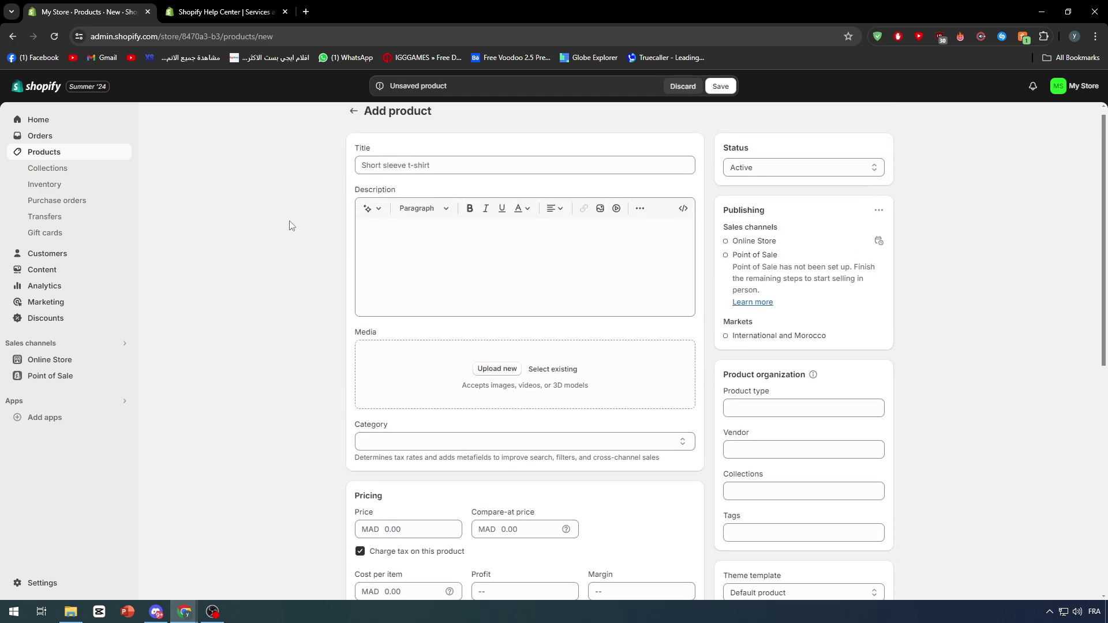
- Read the Digital download apps section of the Help Center article
left_click(200, 7)
scroll(257, 396, "down", 4)
left_click_drag(138, 297, 292, 296)
left_click(288, 299)
left_click(86, 12)
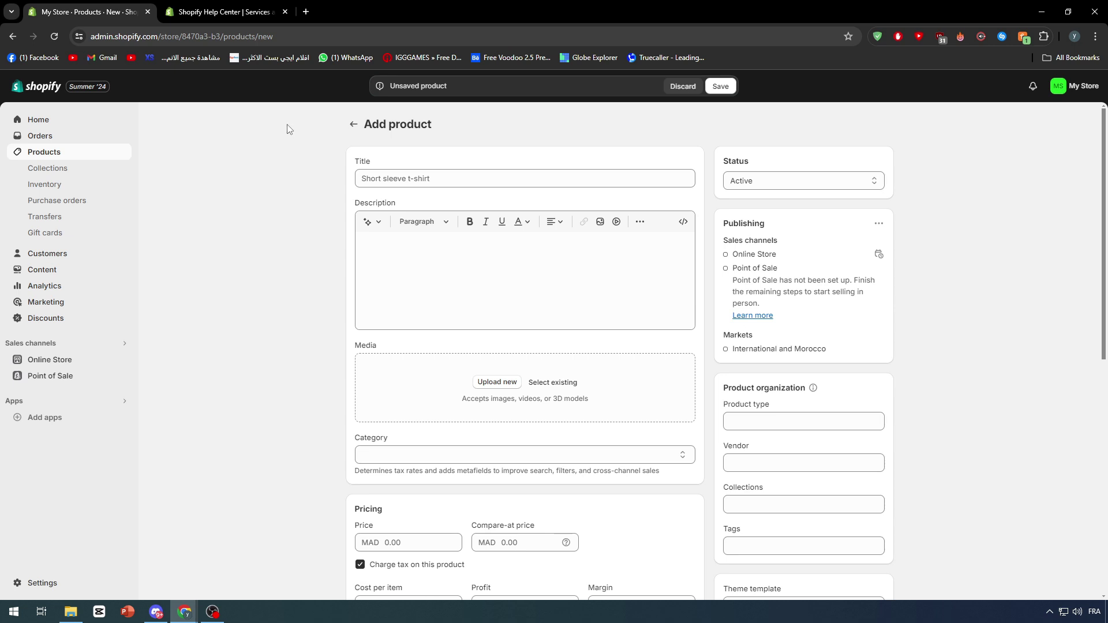
- Open the Digital Downloads app from the Help Center article and install it in the store
left_click(227, 12)
left_click(172, 337)
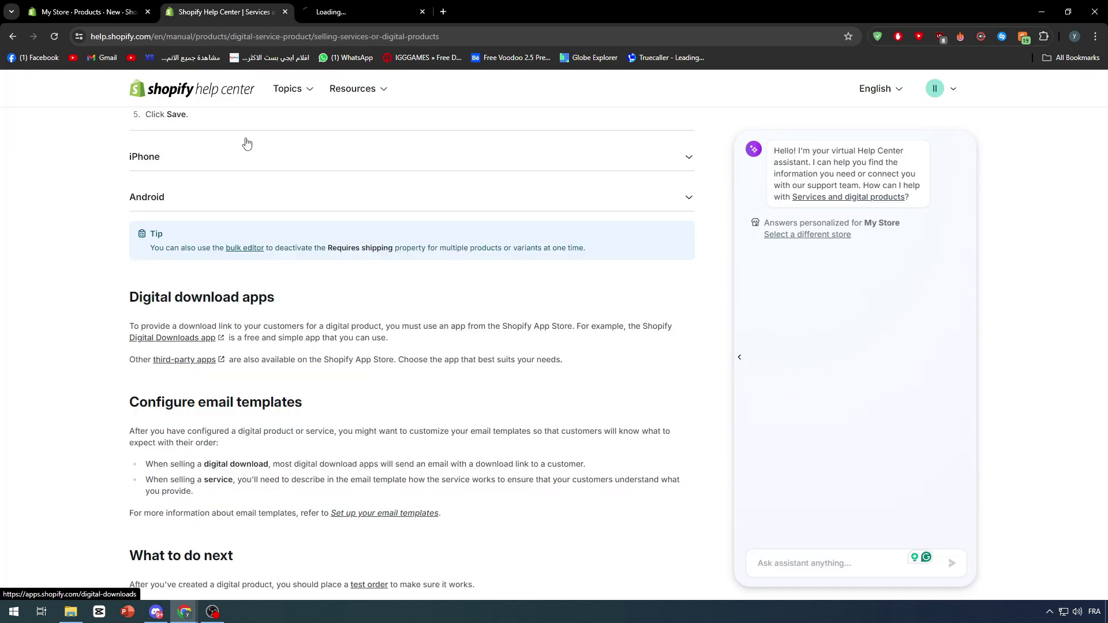
left_click(225, 13)
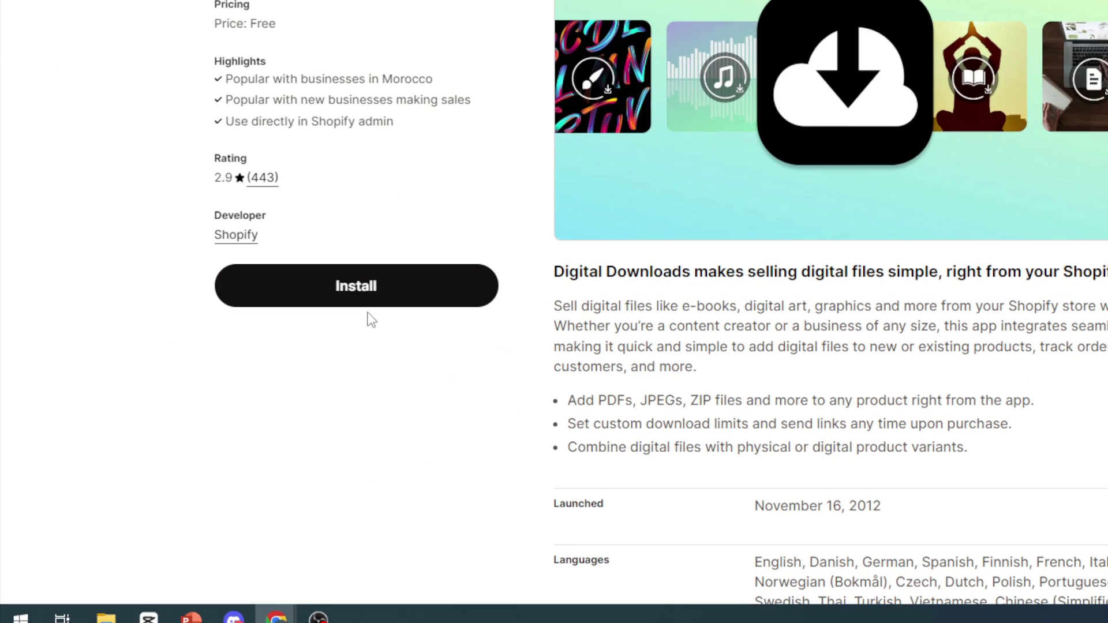
left_click(244, 397)
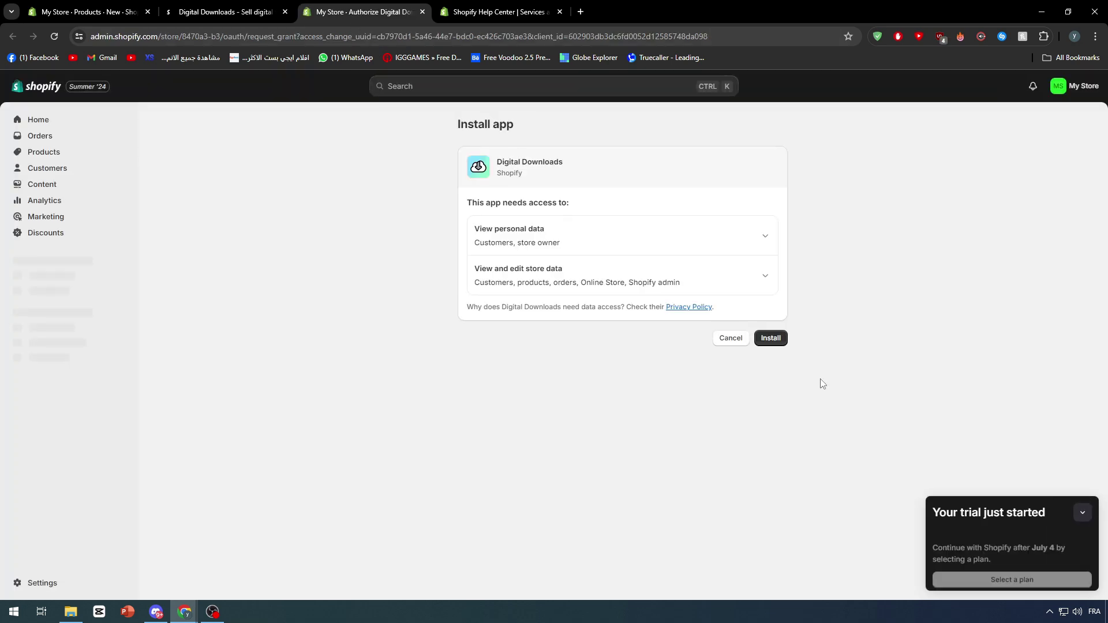
left_click(768, 340)
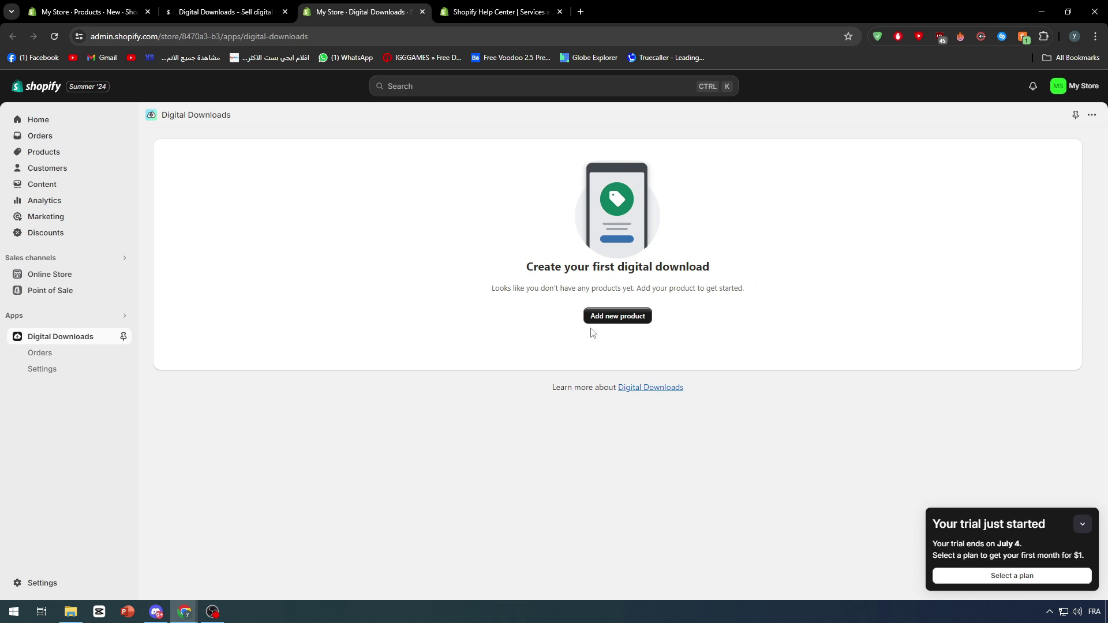
- Open product creation from the Digital Downloads app, close the app's store listing and return to the unsaved product form
left_click(622, 317)
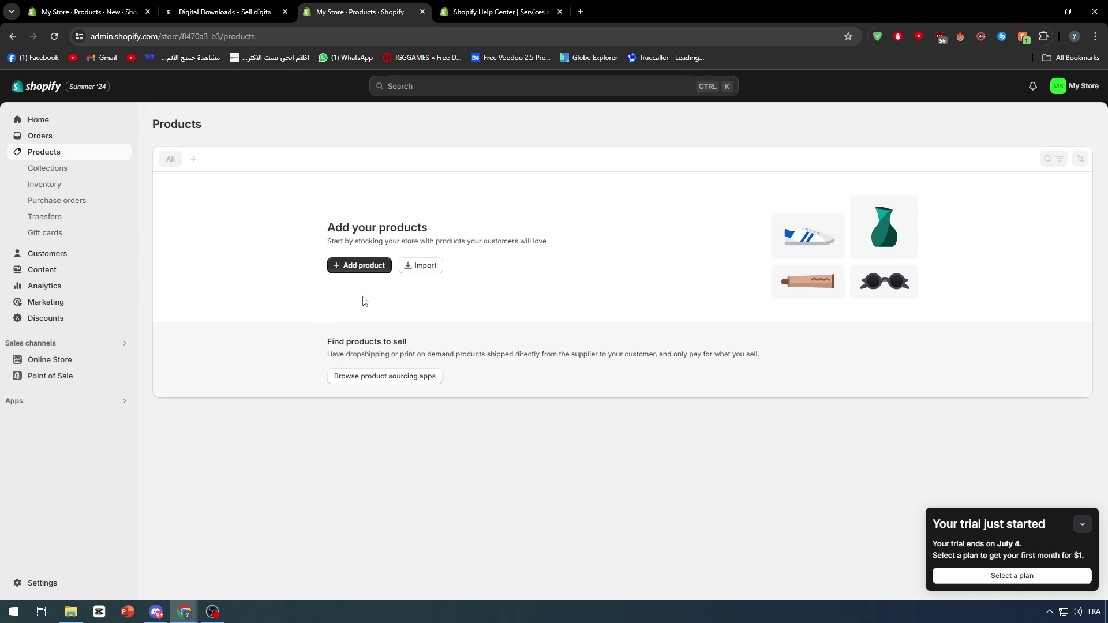
left_click(293, 18)
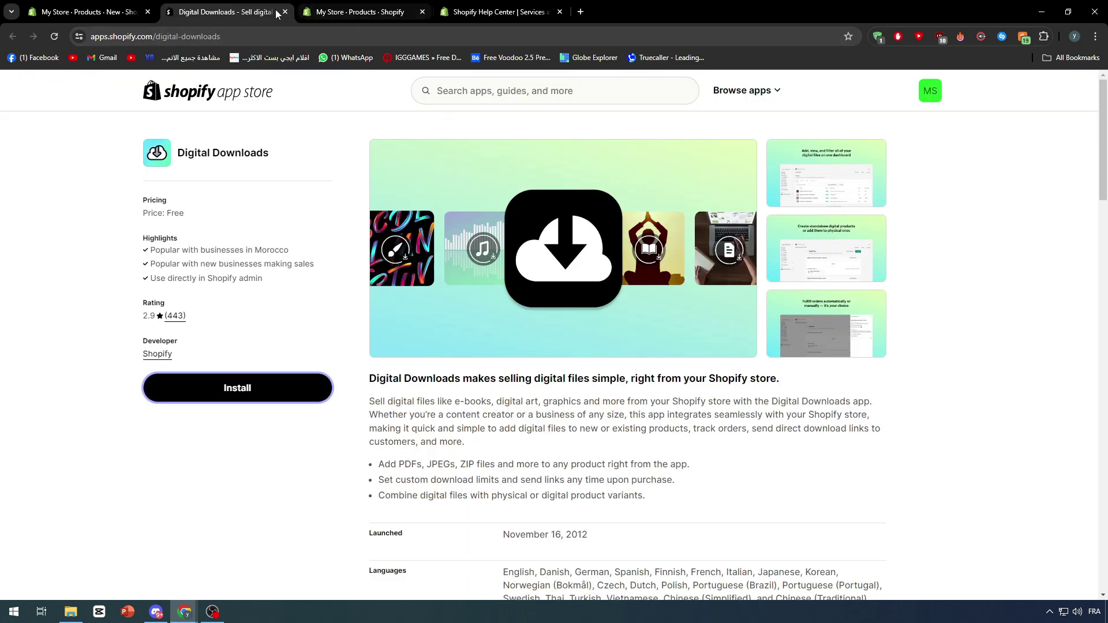
left_click(285, 11)
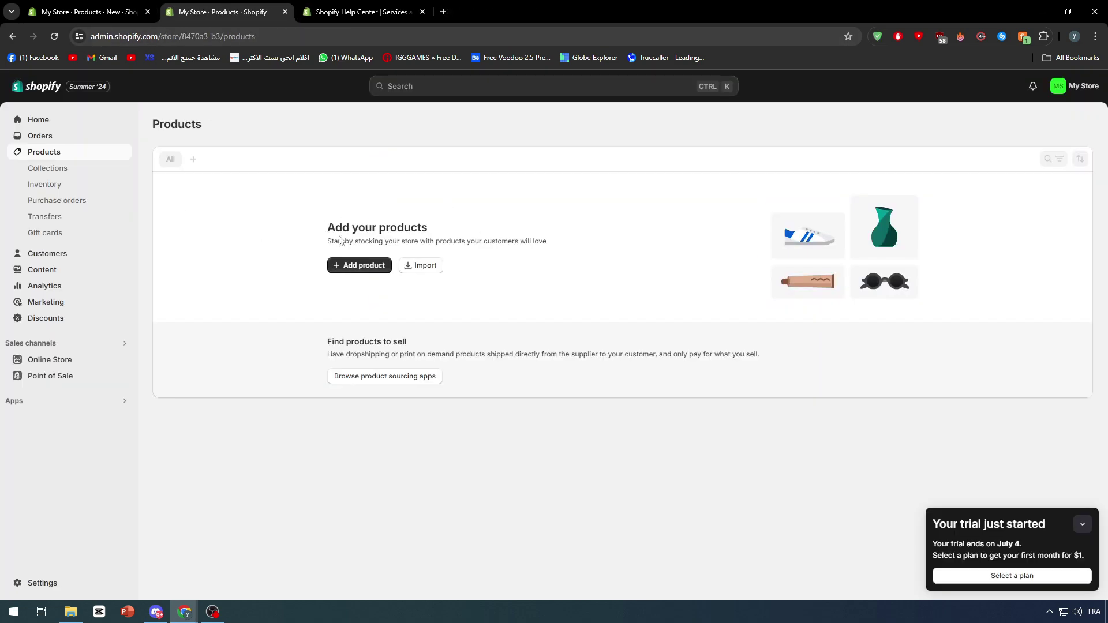
left_click(92, 12)
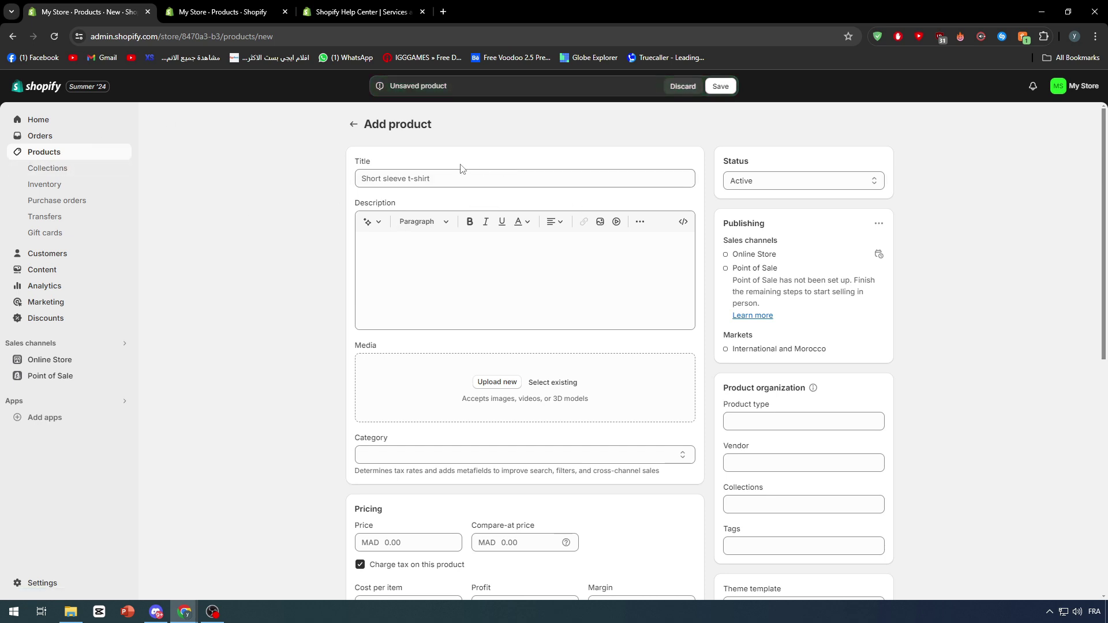
left_click(226, 12)
key("ctrl+shift+Tab")
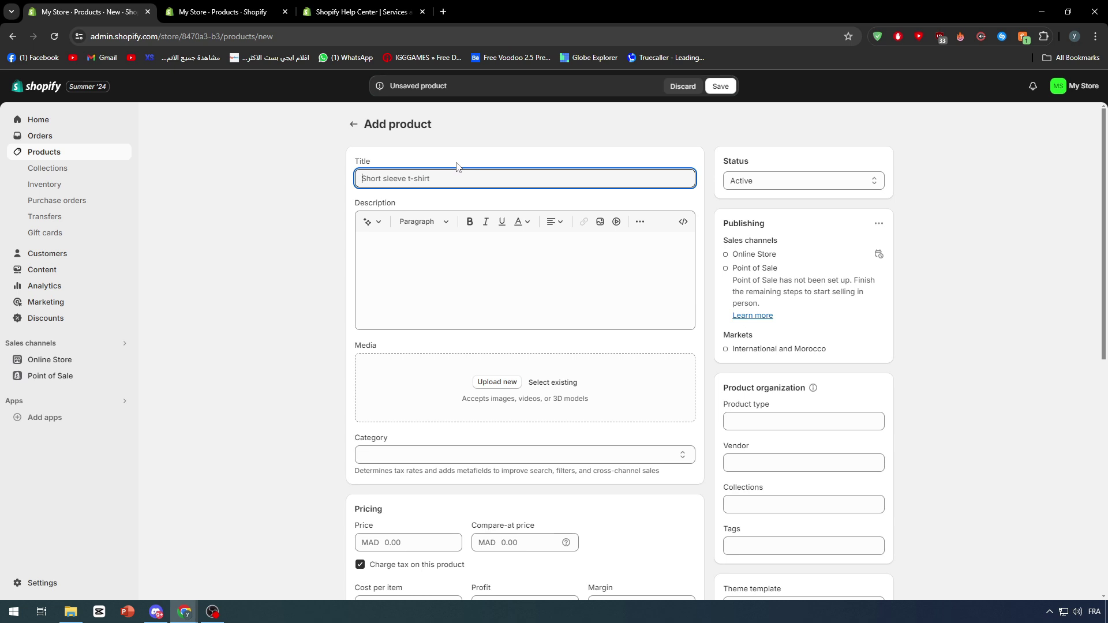
- Title the product "Excelle Template For Teachers To Track activity Of their students"
type("tE")
key("BackSpace")
key("BackSpace")
type("Excc")
type("lle")
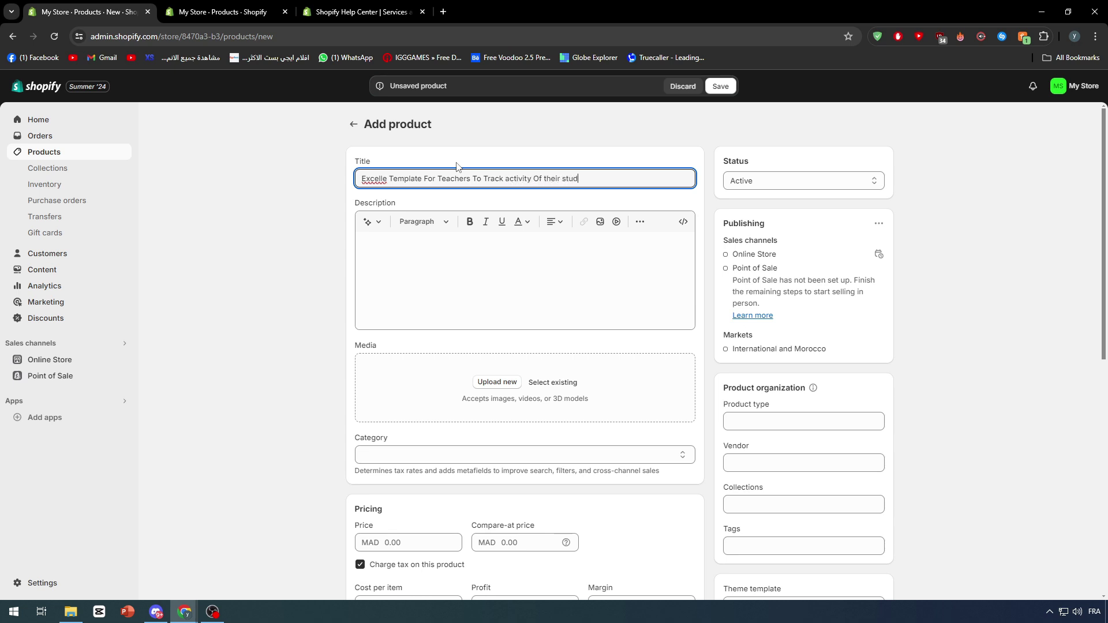
type("s")
- Write the product description "This excel sheet will help azelazelmkazjelazeazeaz", correcting the spelling of "excel"
left_click(456, 259)
type("T")
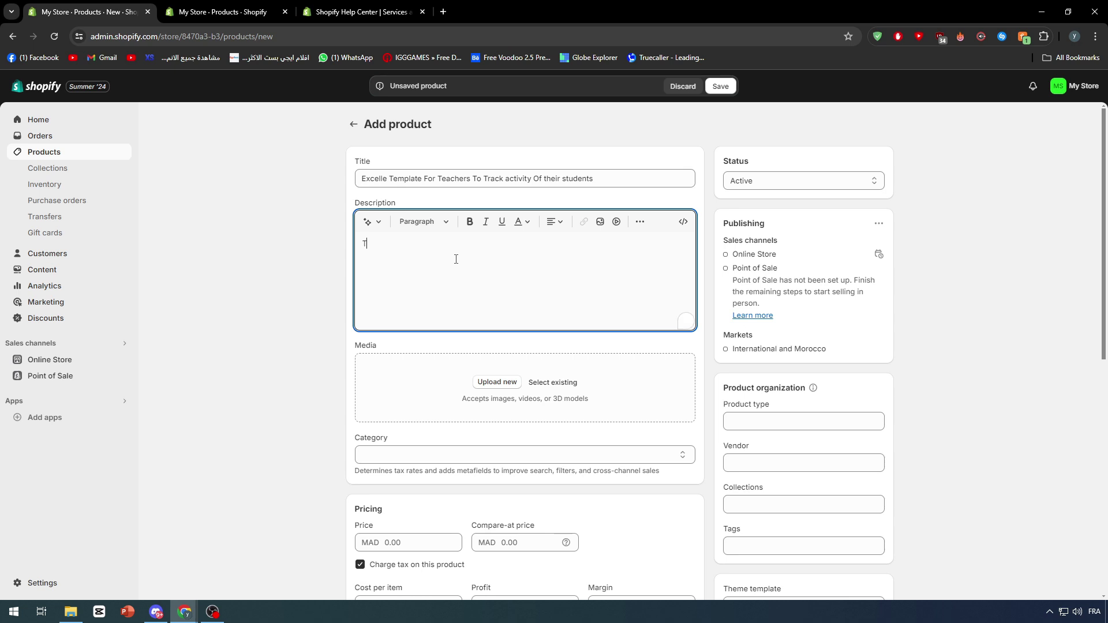
type("his excel")
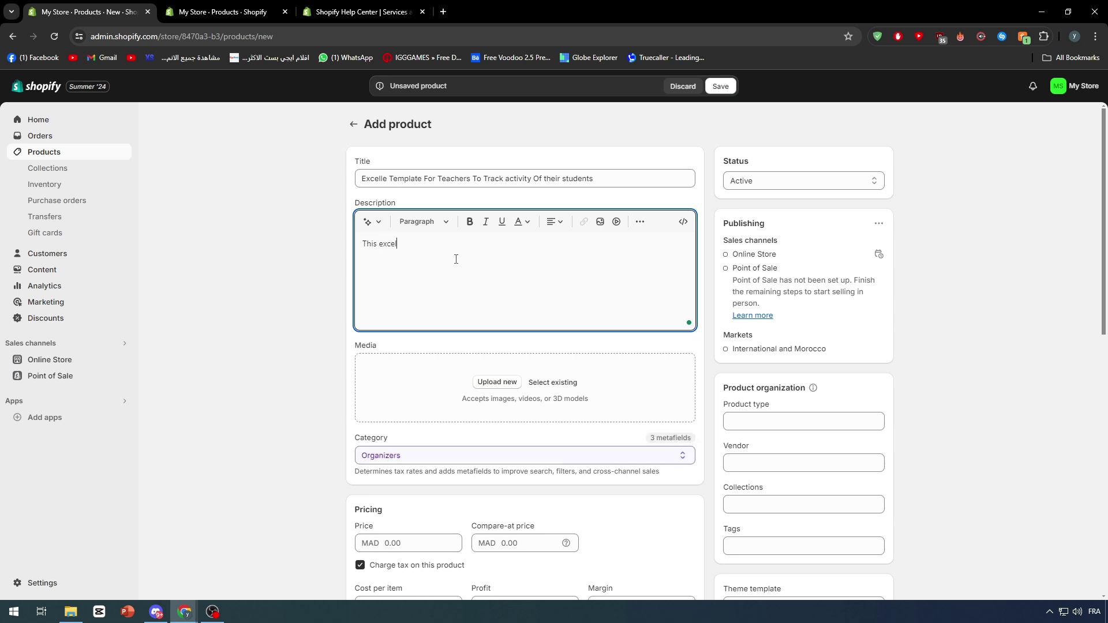
type("le")
right_click(392, 244)
left_click(337, 275)
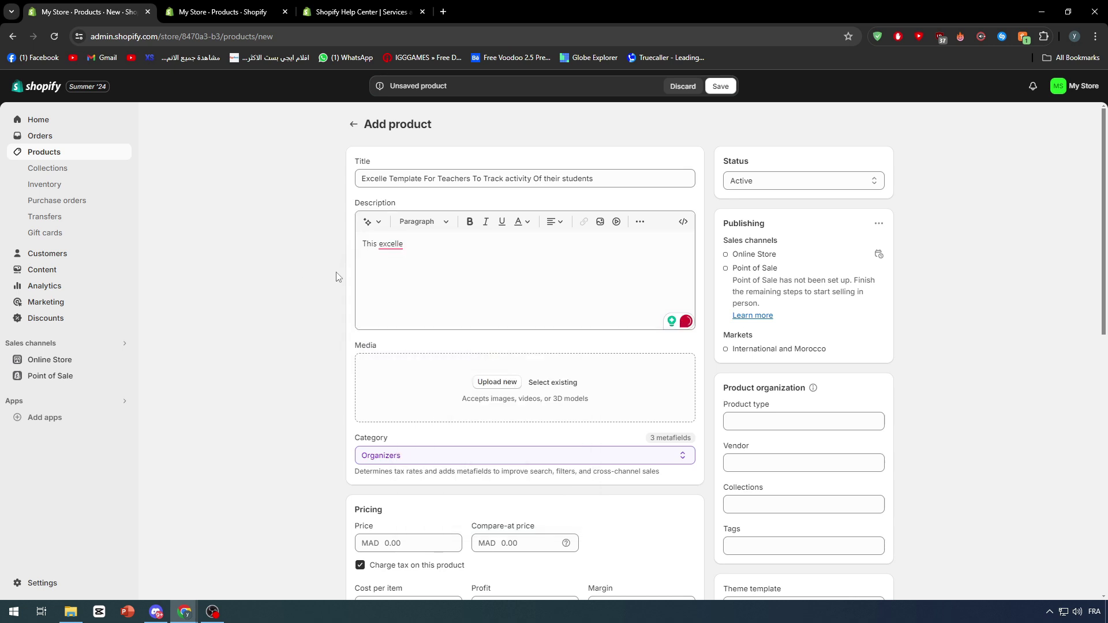
left_click(418, 179)
left_click(419, 244)
key("BackSpace")
key("BackSpace")
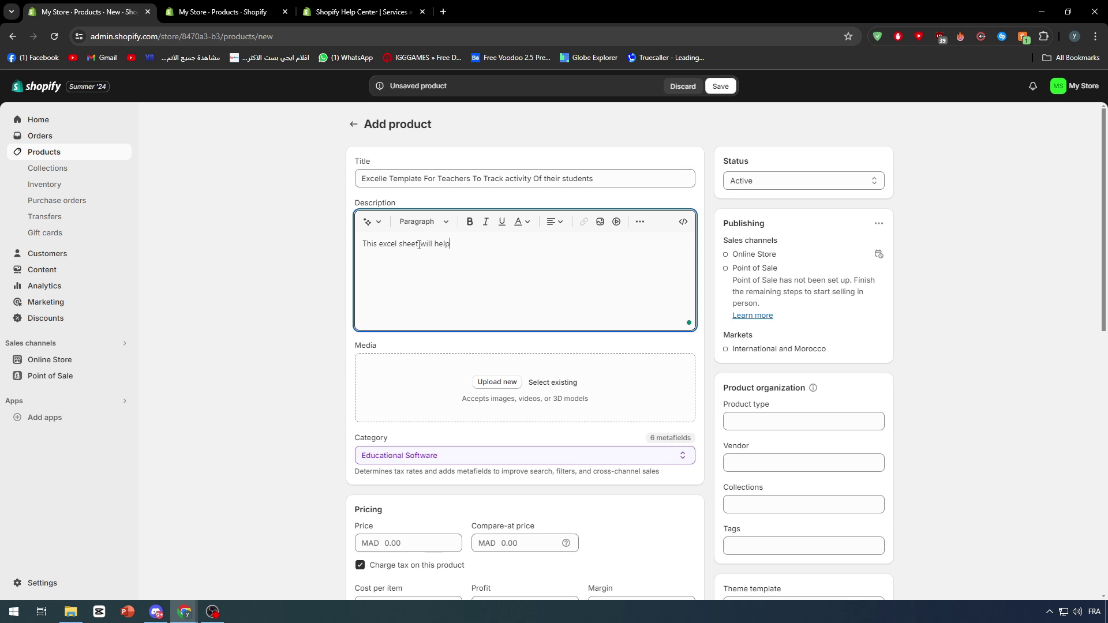
type("azelazelmkazjelazeazeaz")
- Replace the whole description with Grammarly's improved version and delete its introductory line "Please remember the following text:"
key("ctrl+a")
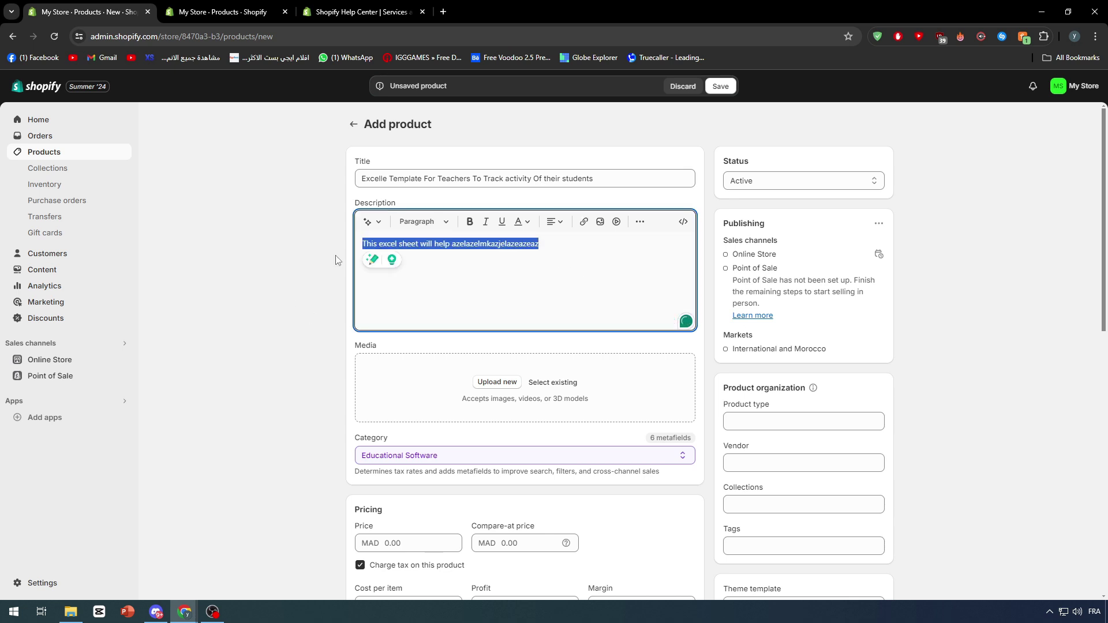
left_click(372, 260)
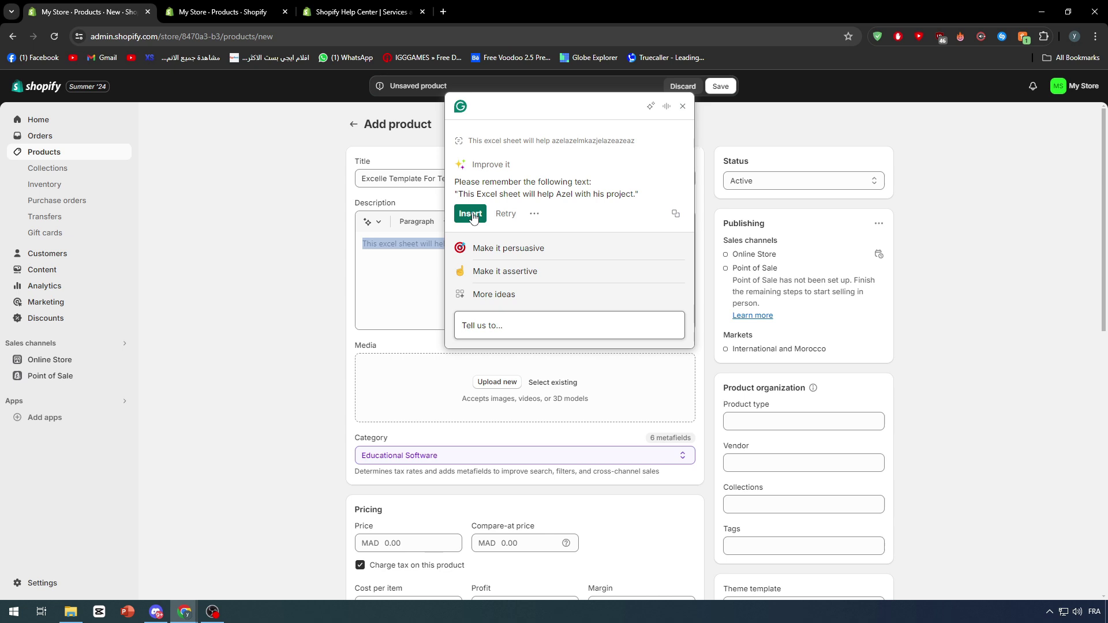
left_click(470, 214)
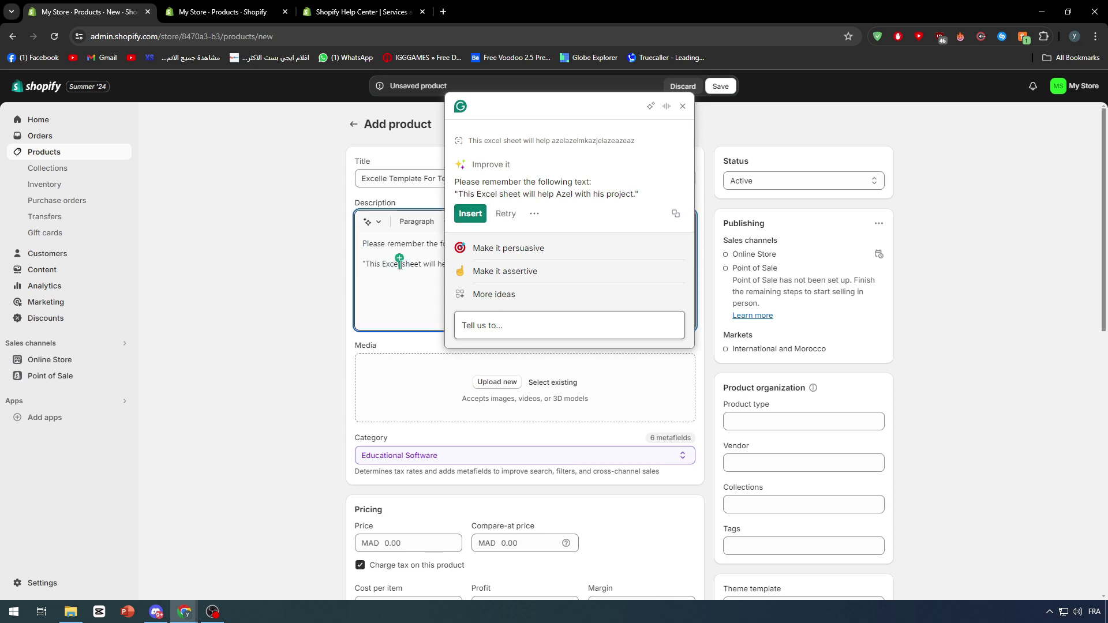
triple_click(396, 245)
key("BackSpace")
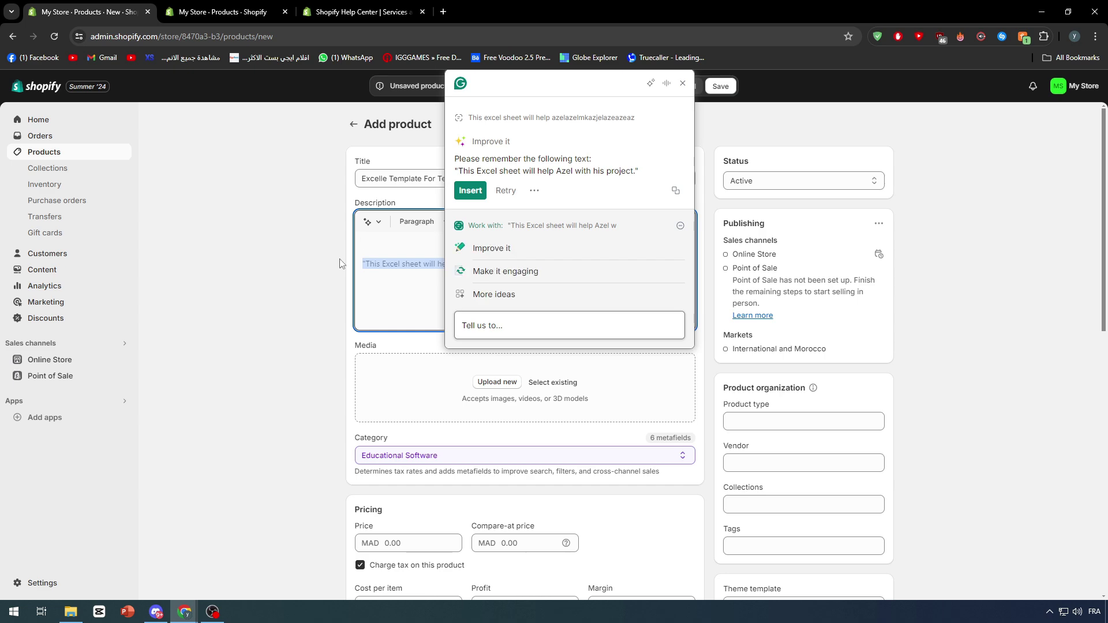
left_click(349, 263)
left_click(682, 83)
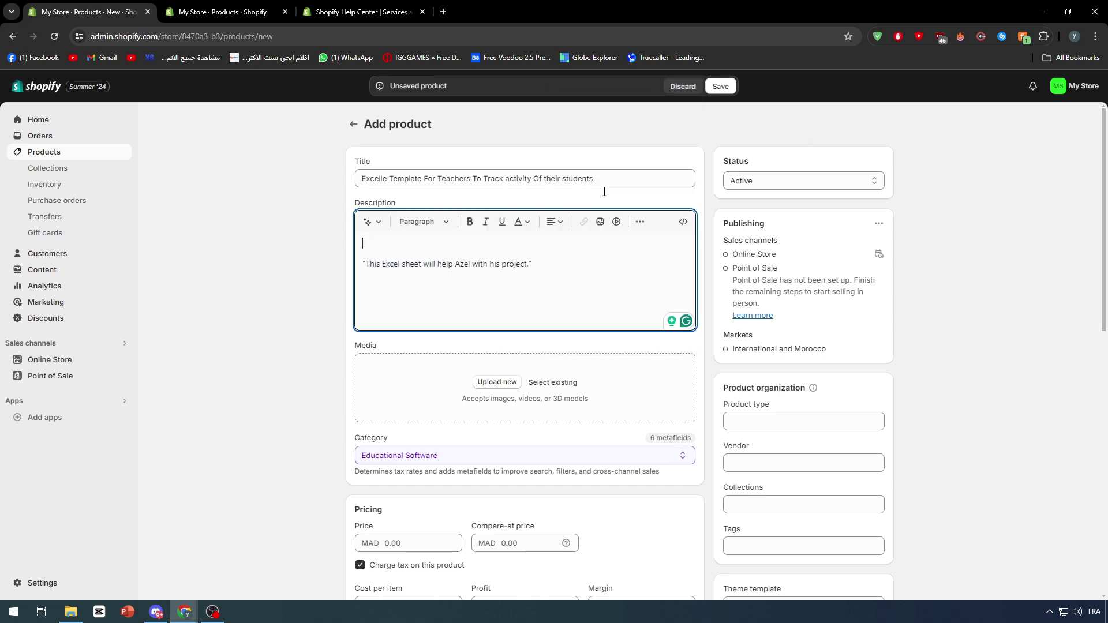
key("BackSpace")
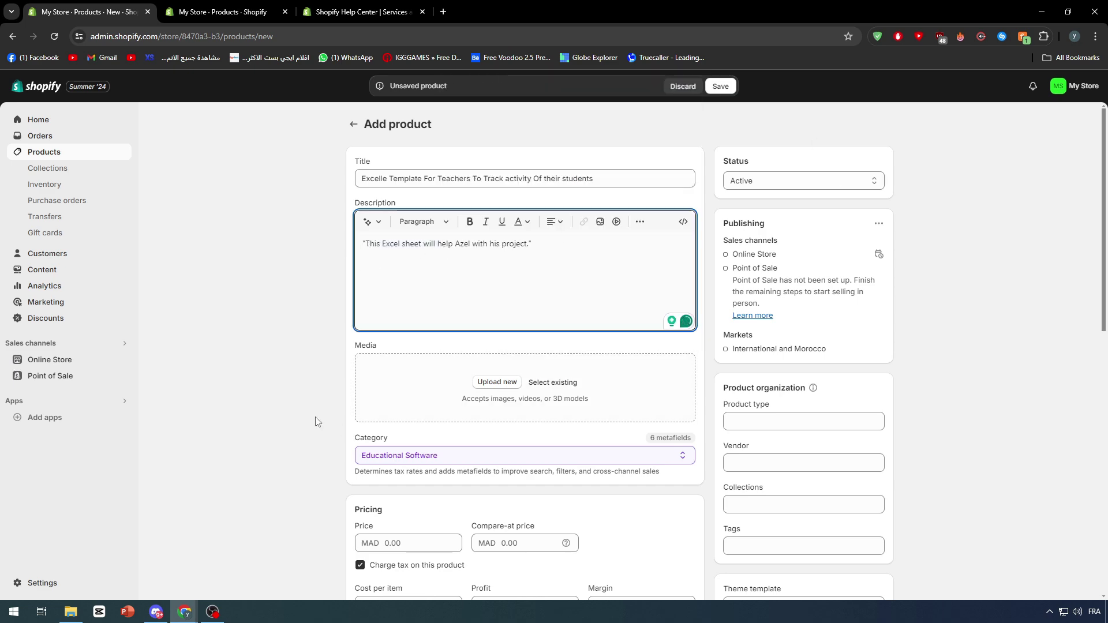
- Upload the image Screenshot_1 from the Desktop as the product's media
scroll(392, 323, "down", 3)
left_click(486, 214)
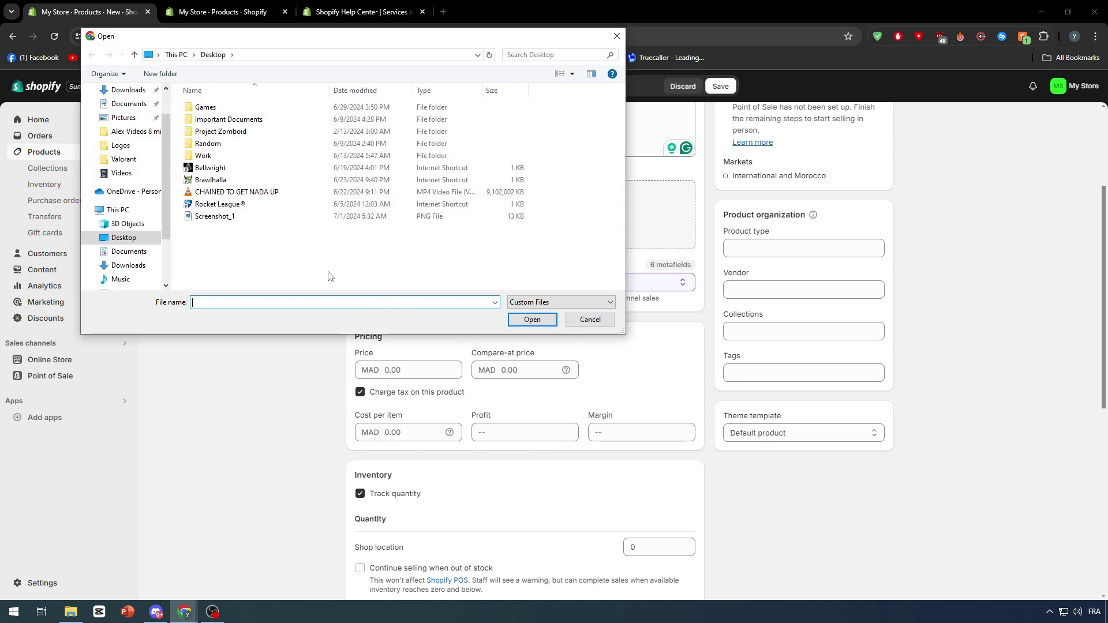
left_click(609, 37)
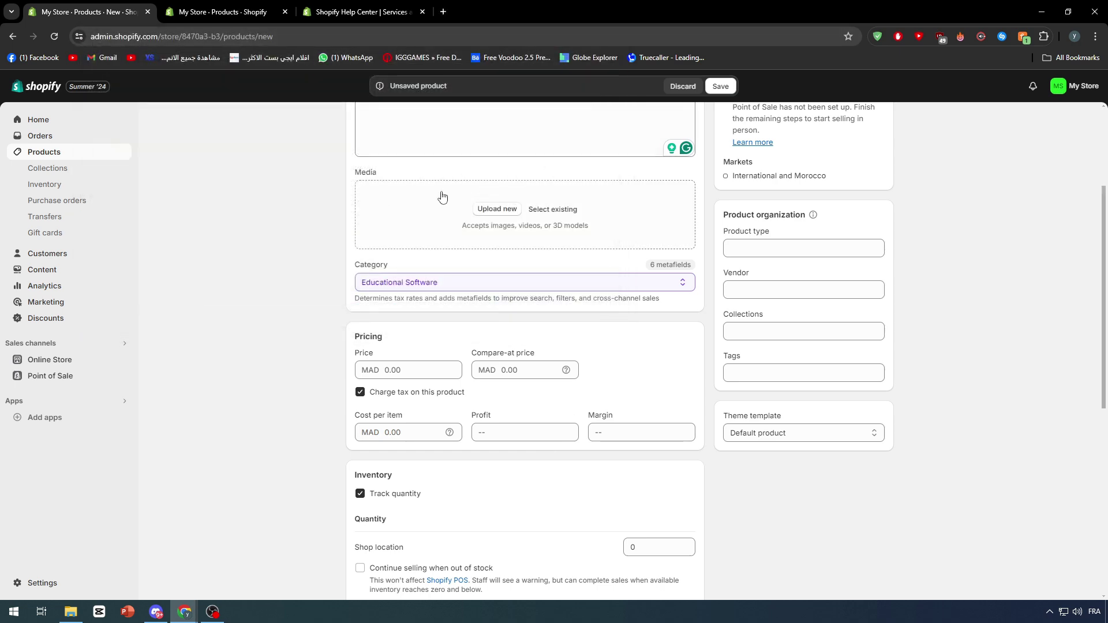
left_click(482, 215)
left_click(220, 216)
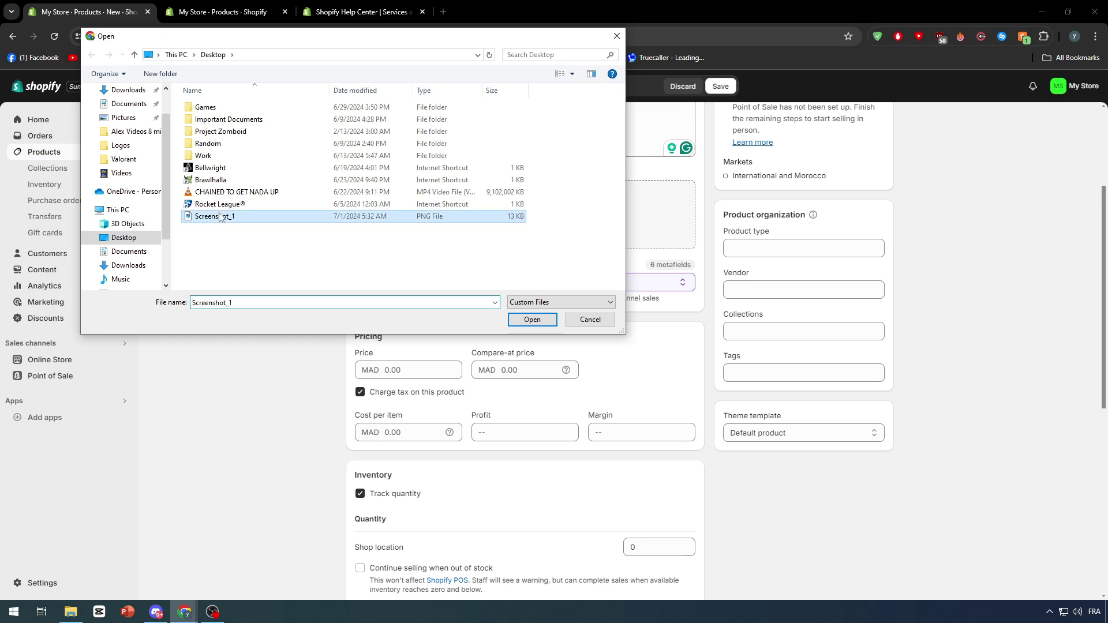
double_click(219, 217)
scroll(515, 280, "up", 4)
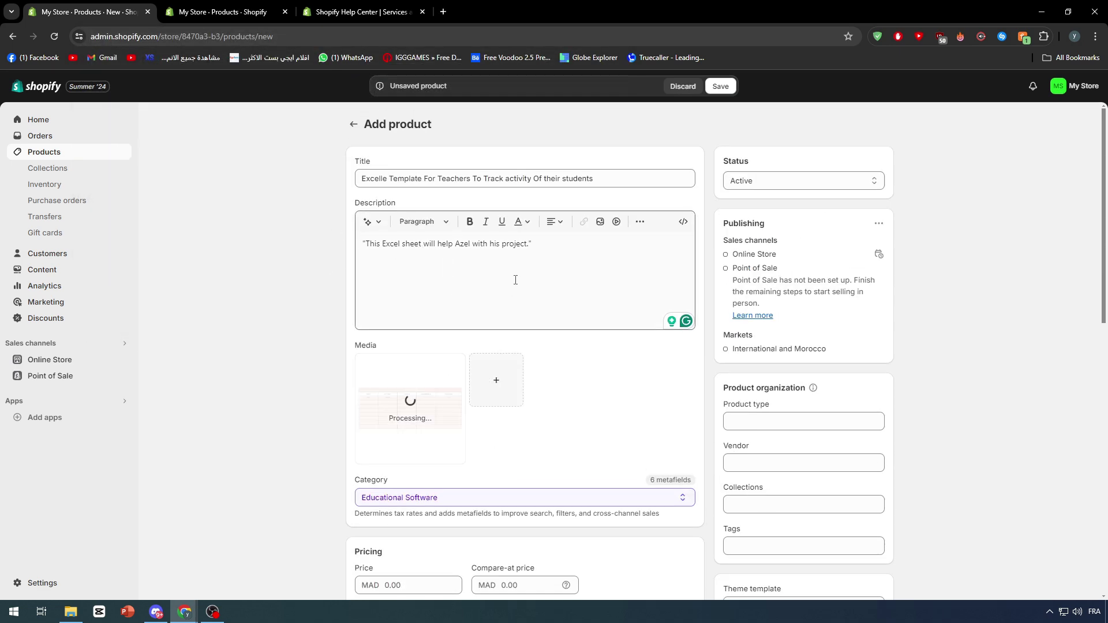
- Set the product's price to MAD 150 and turn off quantity tracking
scroll(332, 353, "down", 4)
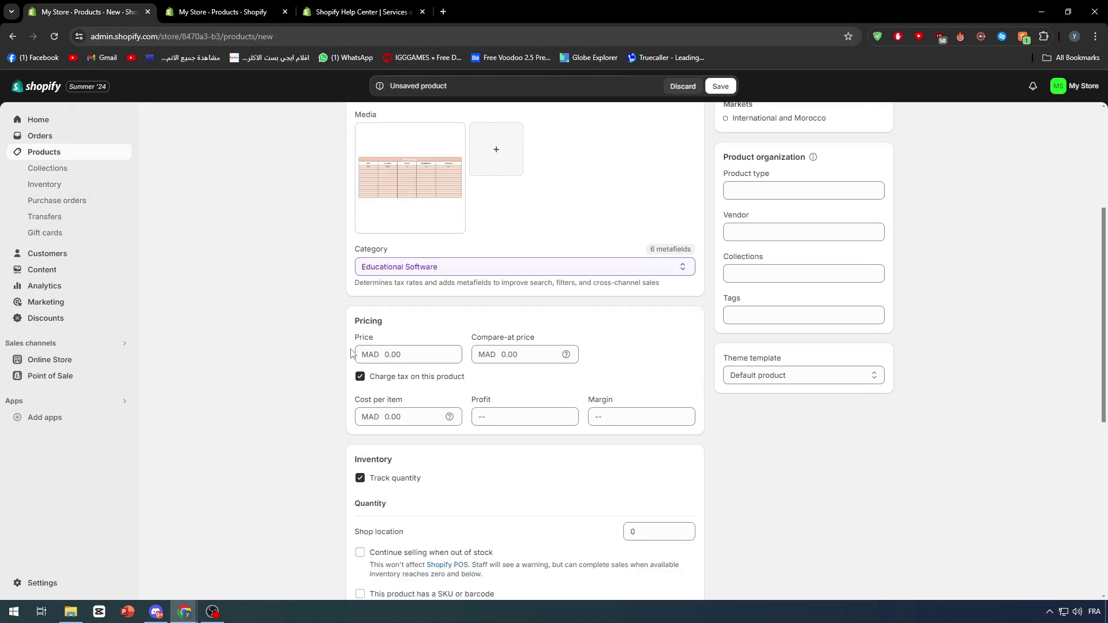
left_click(410, 353)
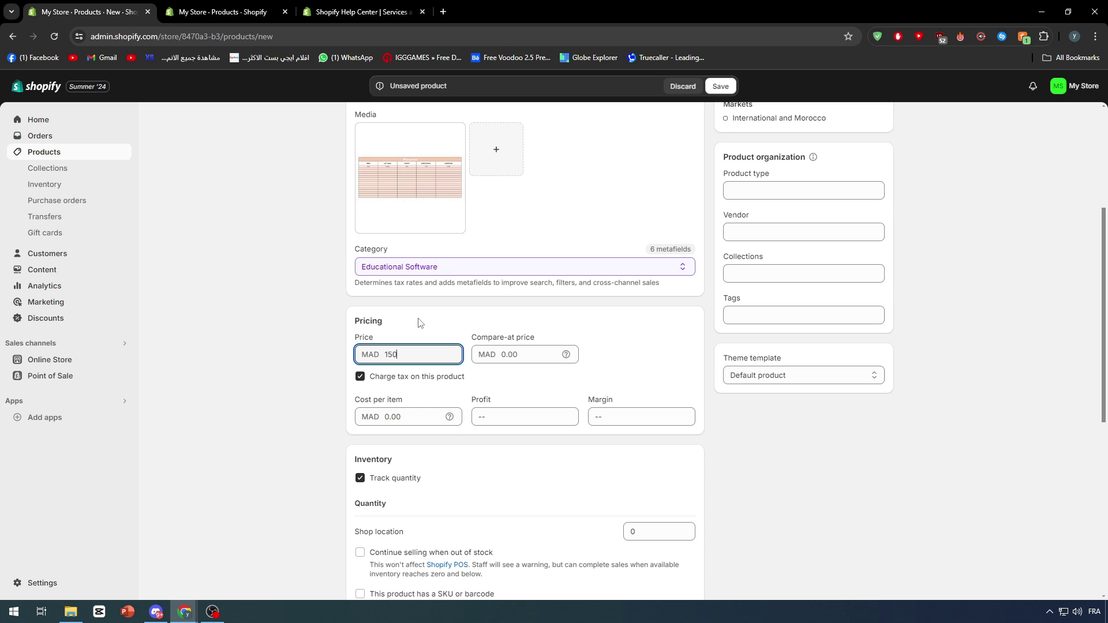
left_click(305, 308)
scroll(323, 300, "down", 5)
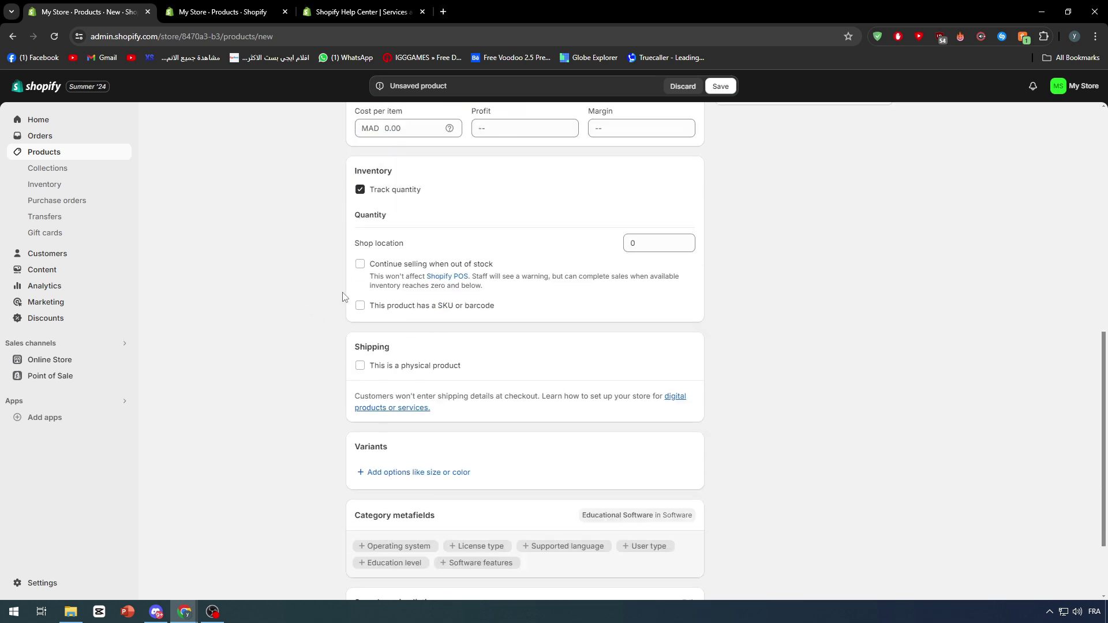
left_click(360, 191)
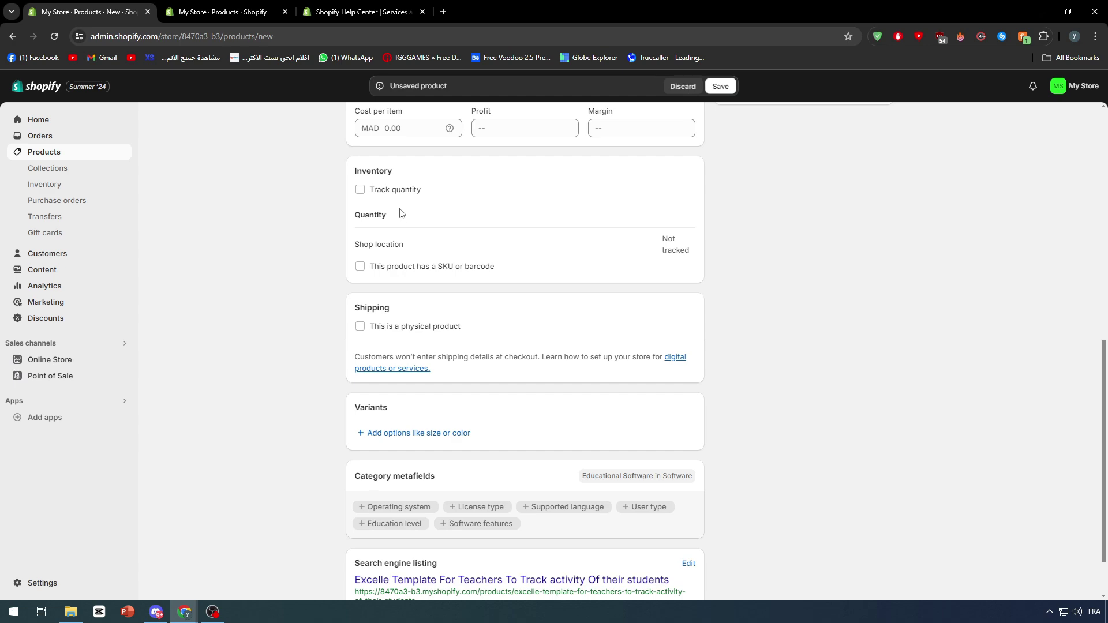
- Set the product type to Digital and save the product
scroll(364, 326, "down", 2)
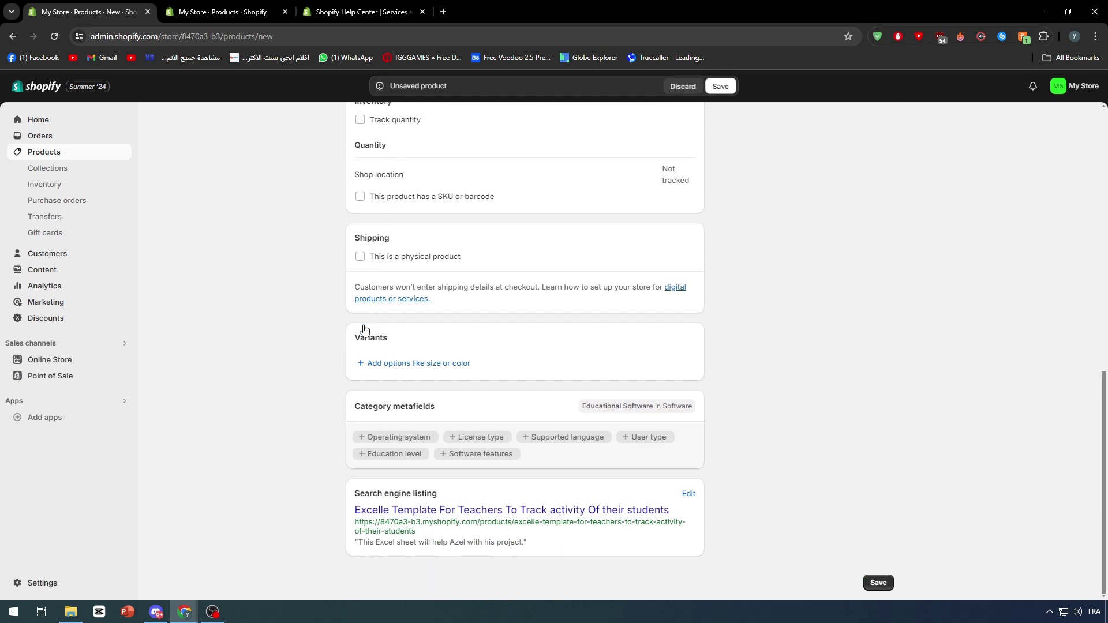
scroll(769, 493, "up", 1)
scroll(769, 493, "up", 7)
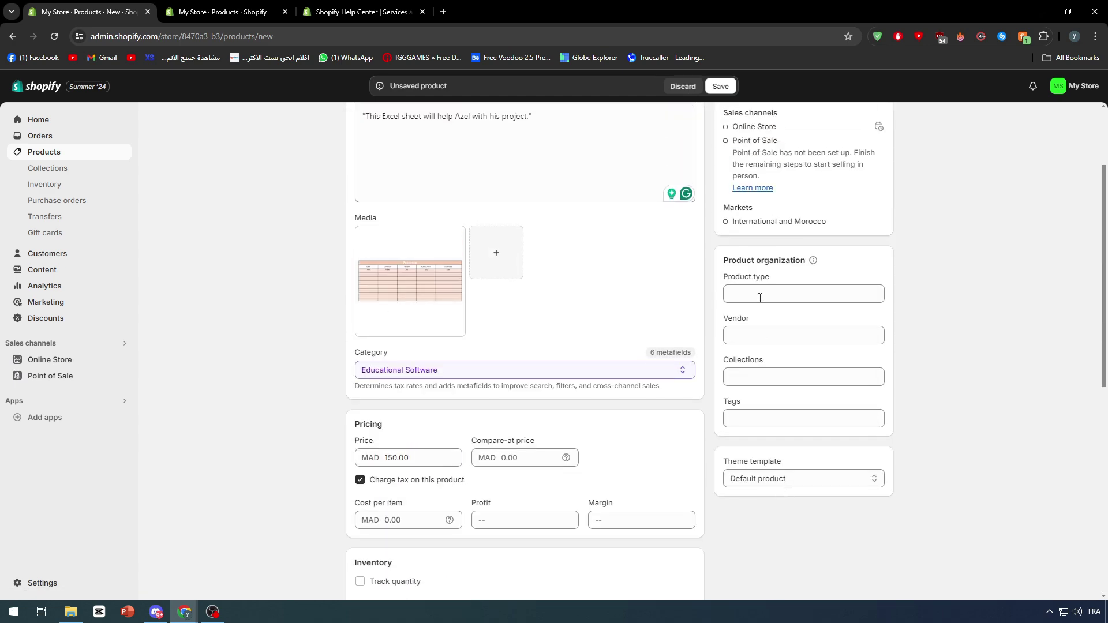
left_click(749, 293)
type("dIG")
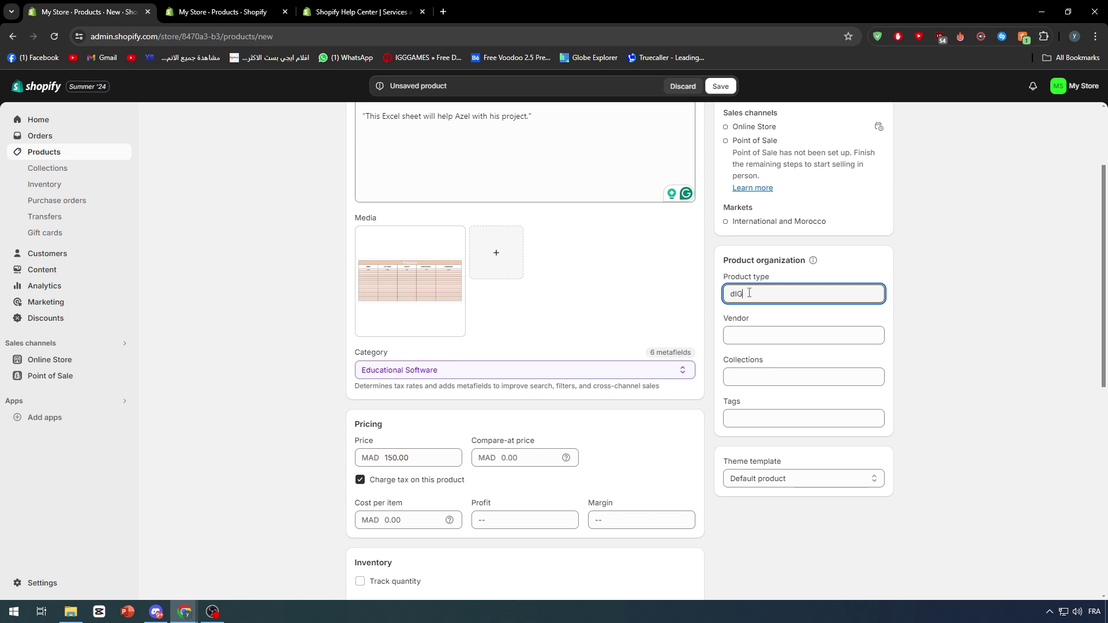
key("ctrl+s")
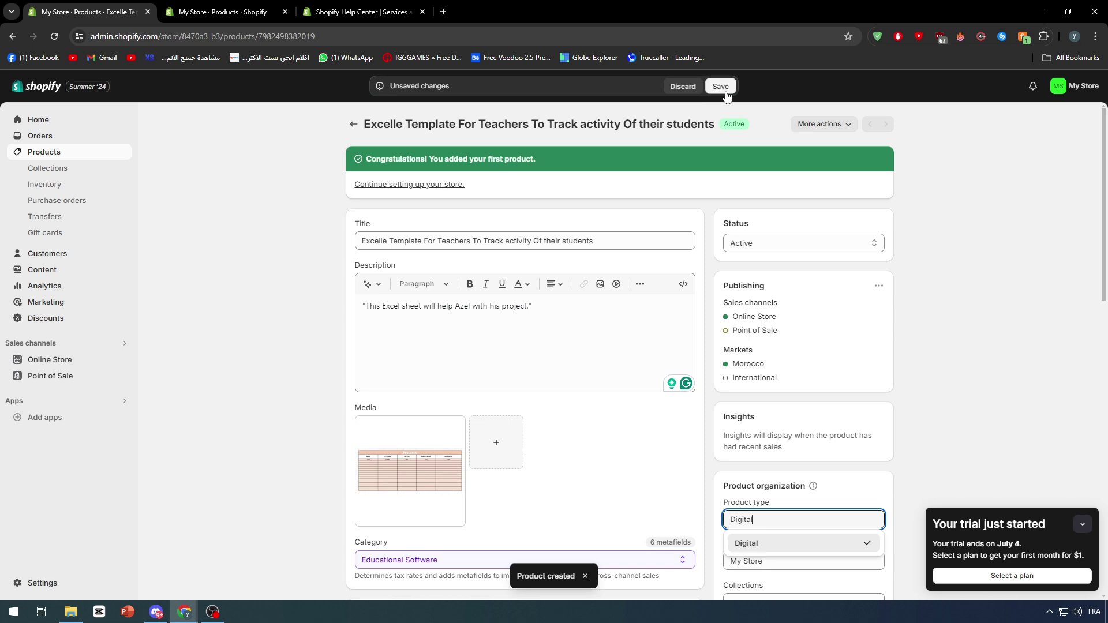
left_click(720, 86)
- Reload the store's product list in the other browser tab and review the saved Excel template product's details
left_click(189, 6)
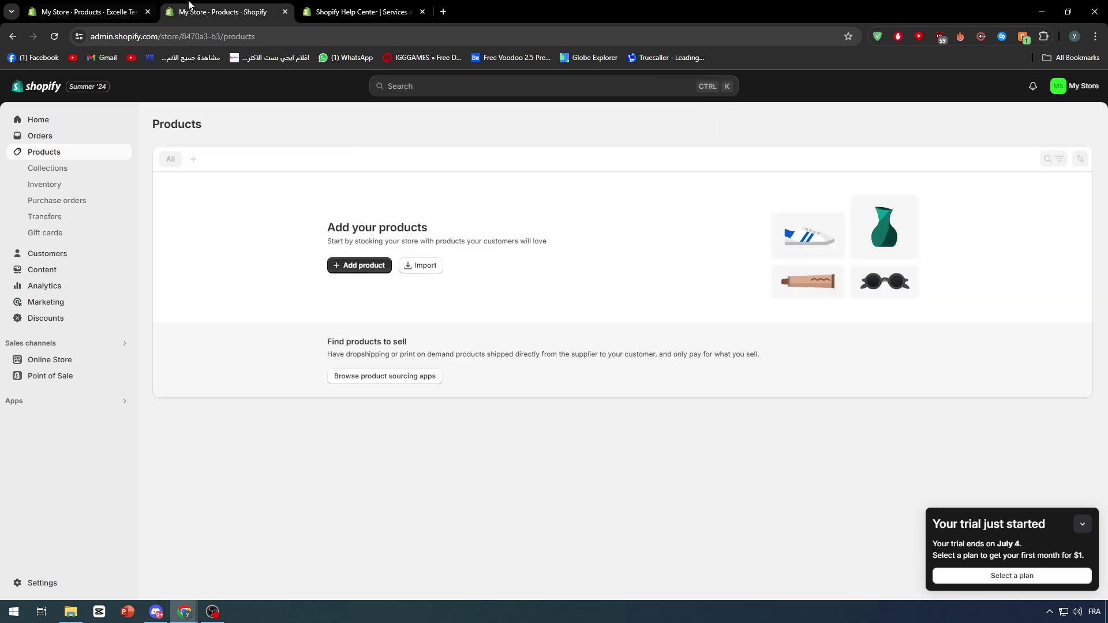
left_click(52, 36)
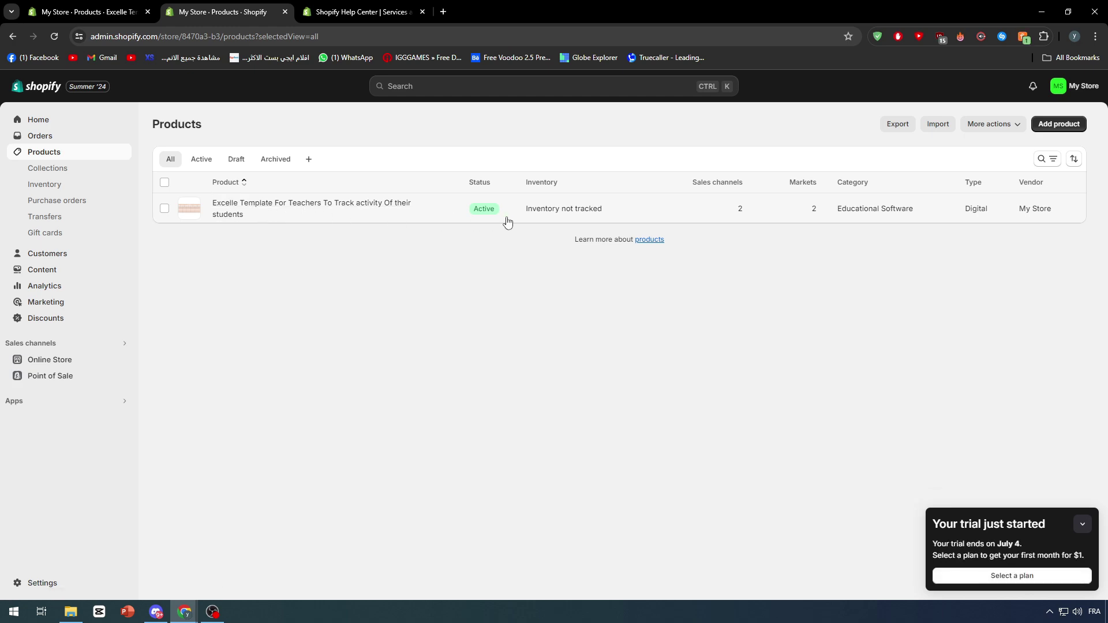
left_click(491, 219)
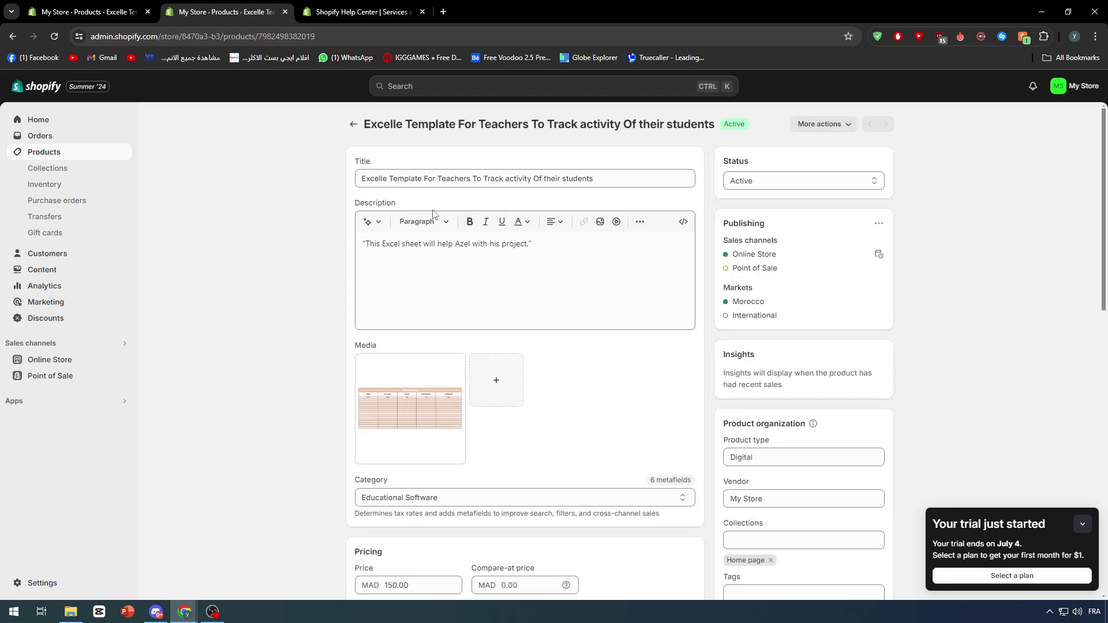
scroll(433, 213, "down", 8)
scroll(433, 215, "down", 4)
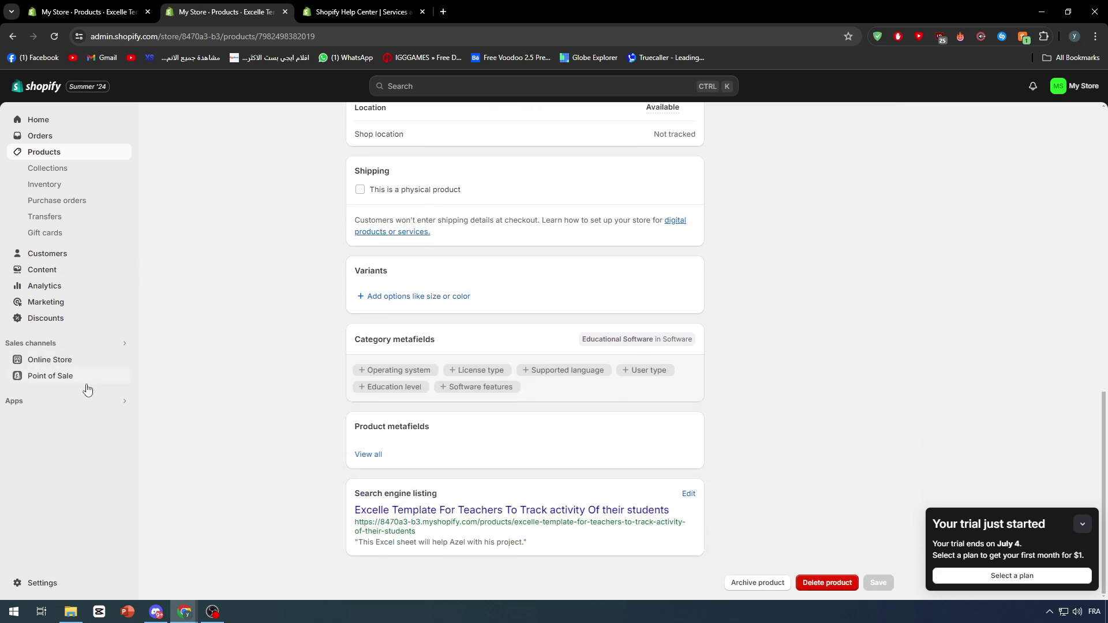
- Open the Digital Downloads app and go to the digital files page of the Excel template product
left_click(58, 404)
left_click(412, 134)
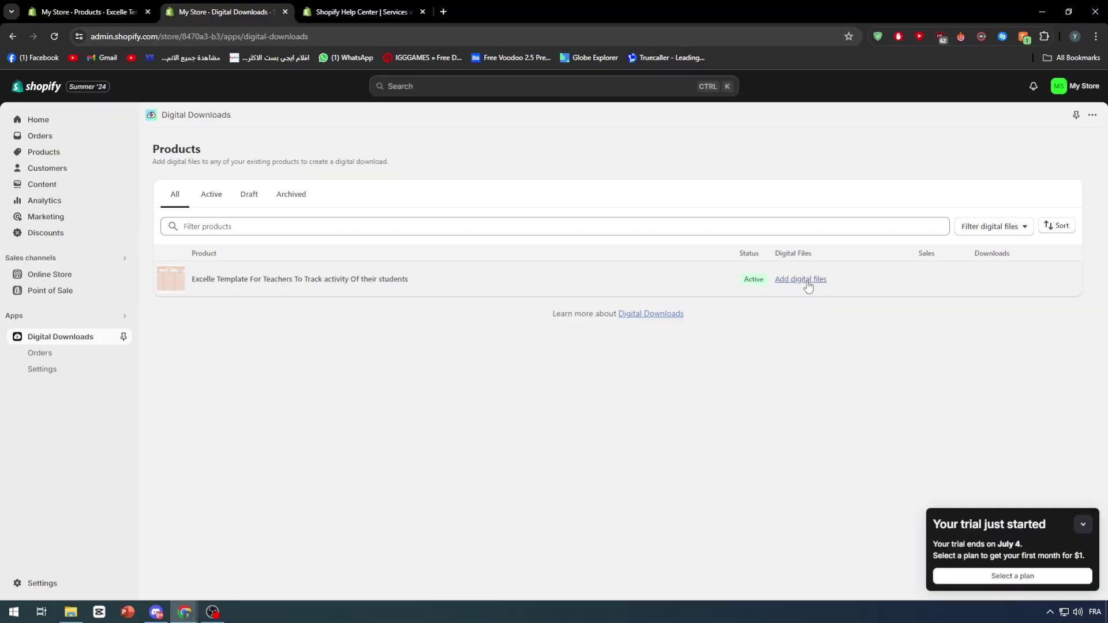
left_click(652, 314)
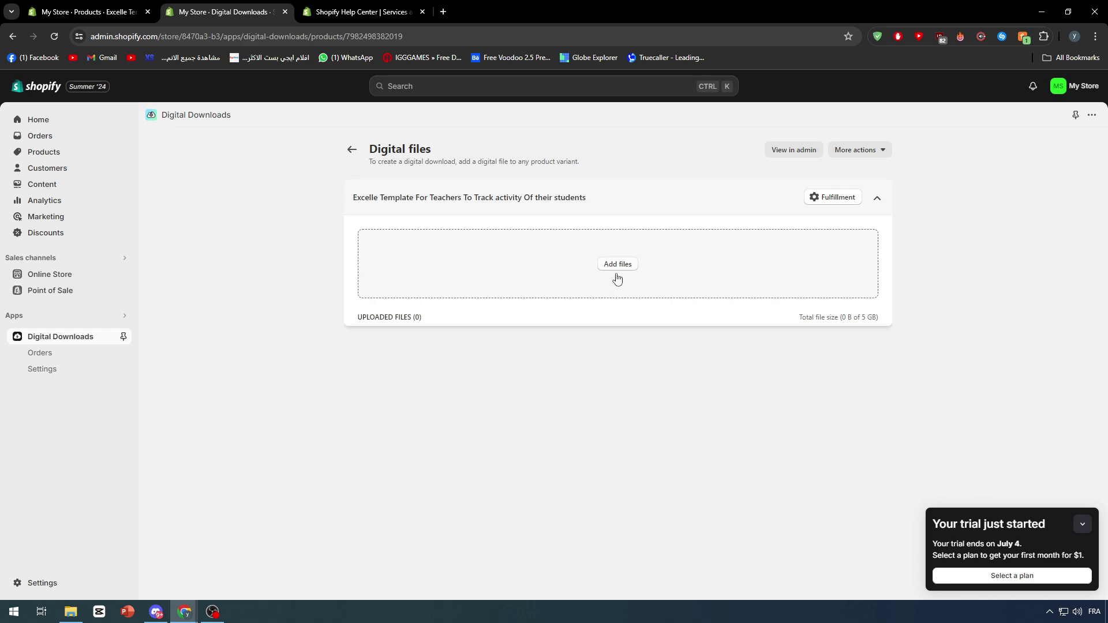
- Upload DIGITAL PRODUCT.xlsx from the Desktop as the product's digital file, save it and return to the app's product list
left_click(617, 265)
scroll(612, 268, "down", 3)
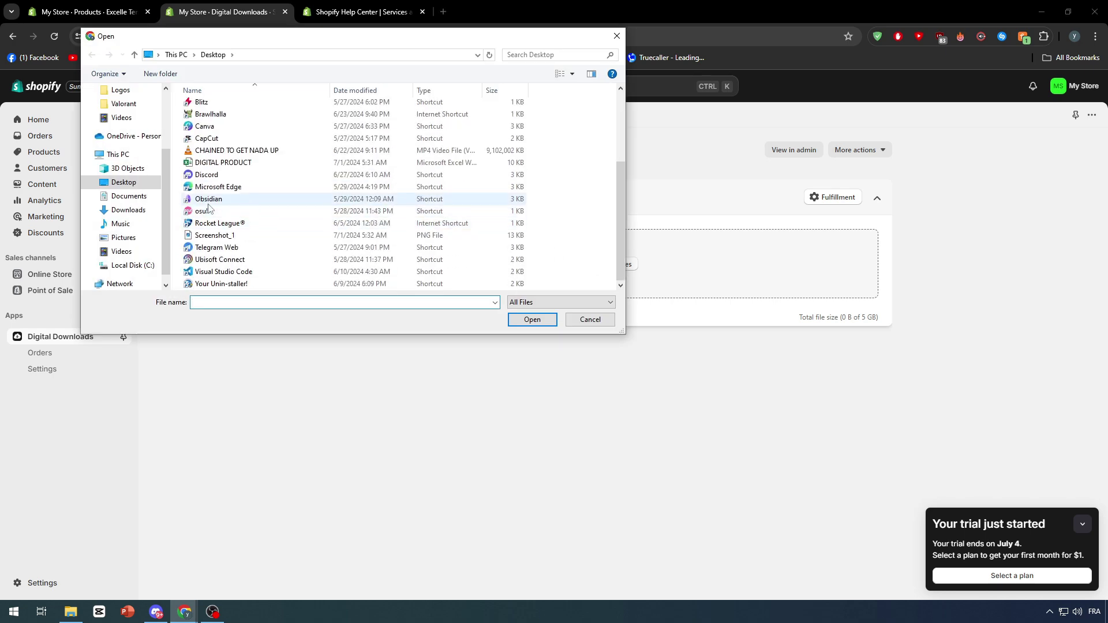
double_click(208, 165)
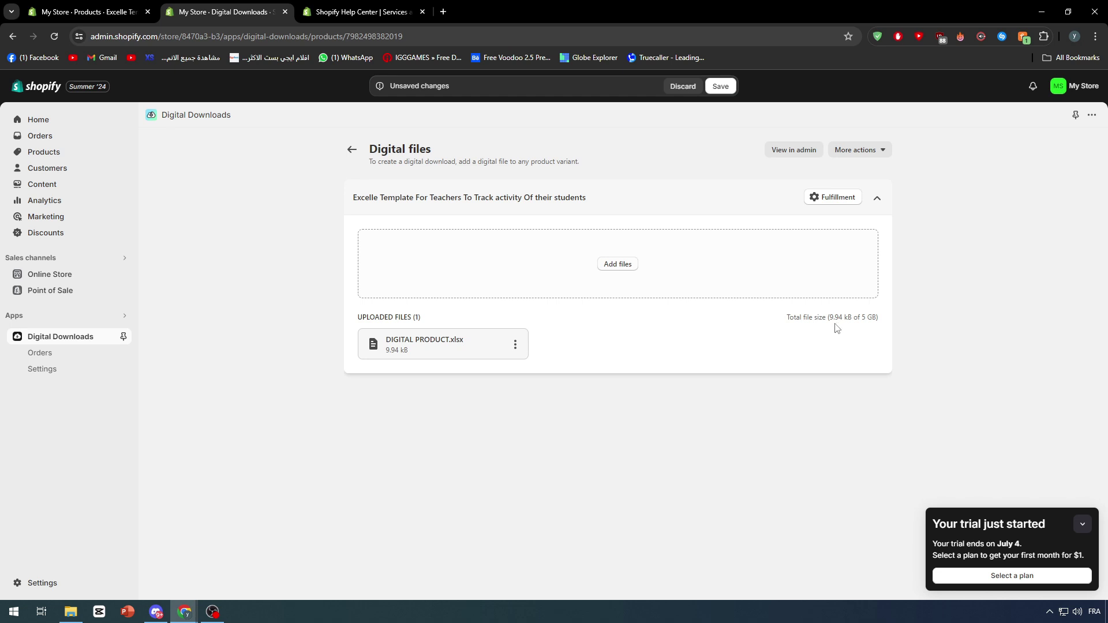
left_click(721, 86)
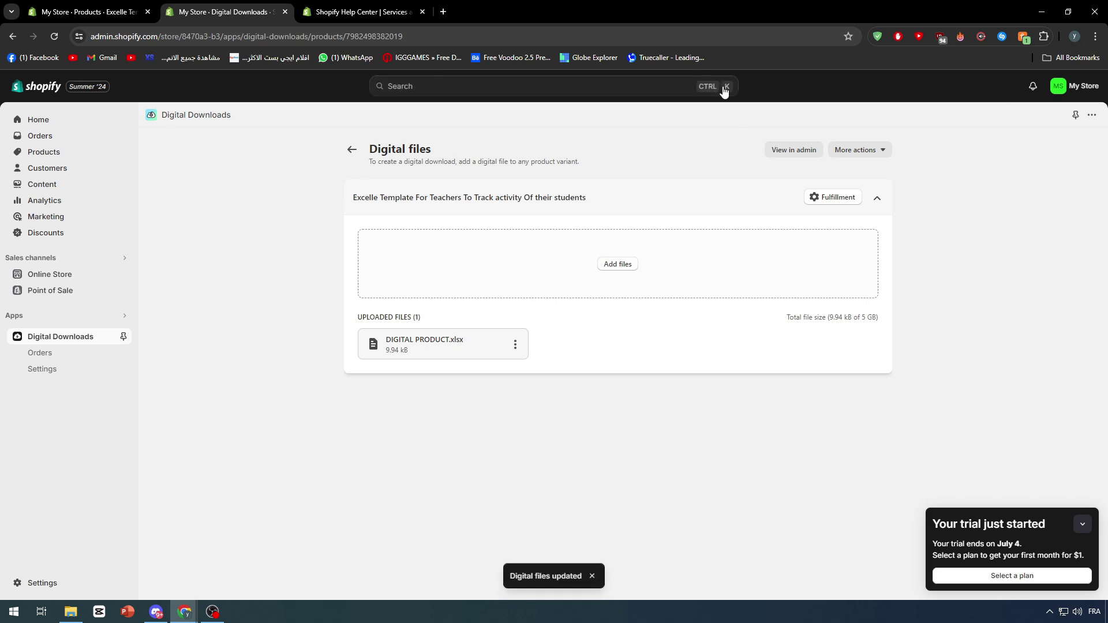
left_click(352, 149)
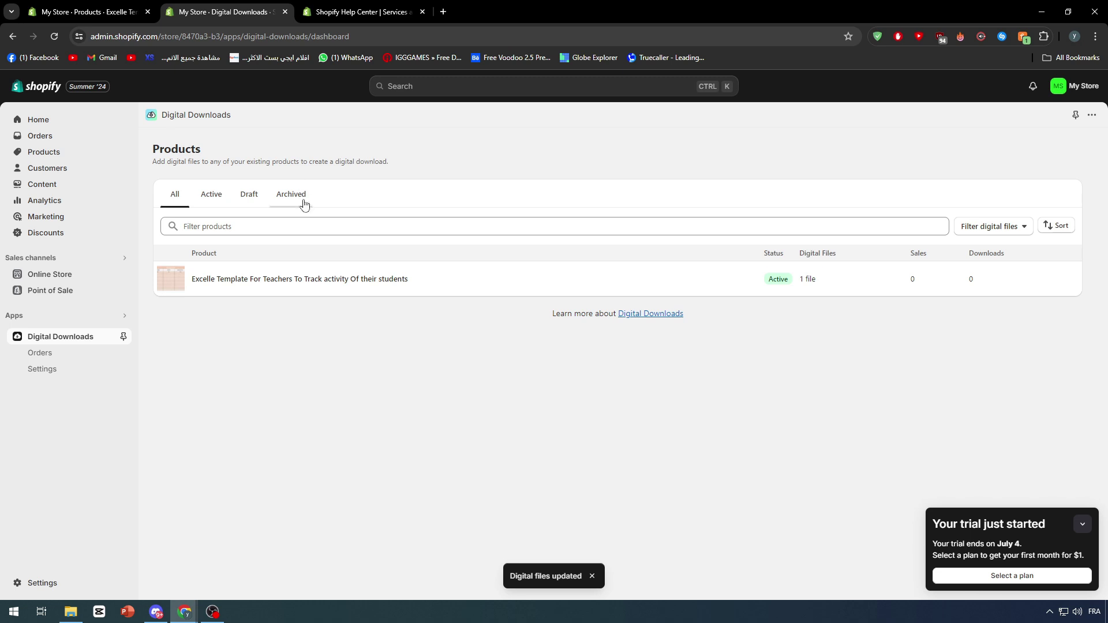